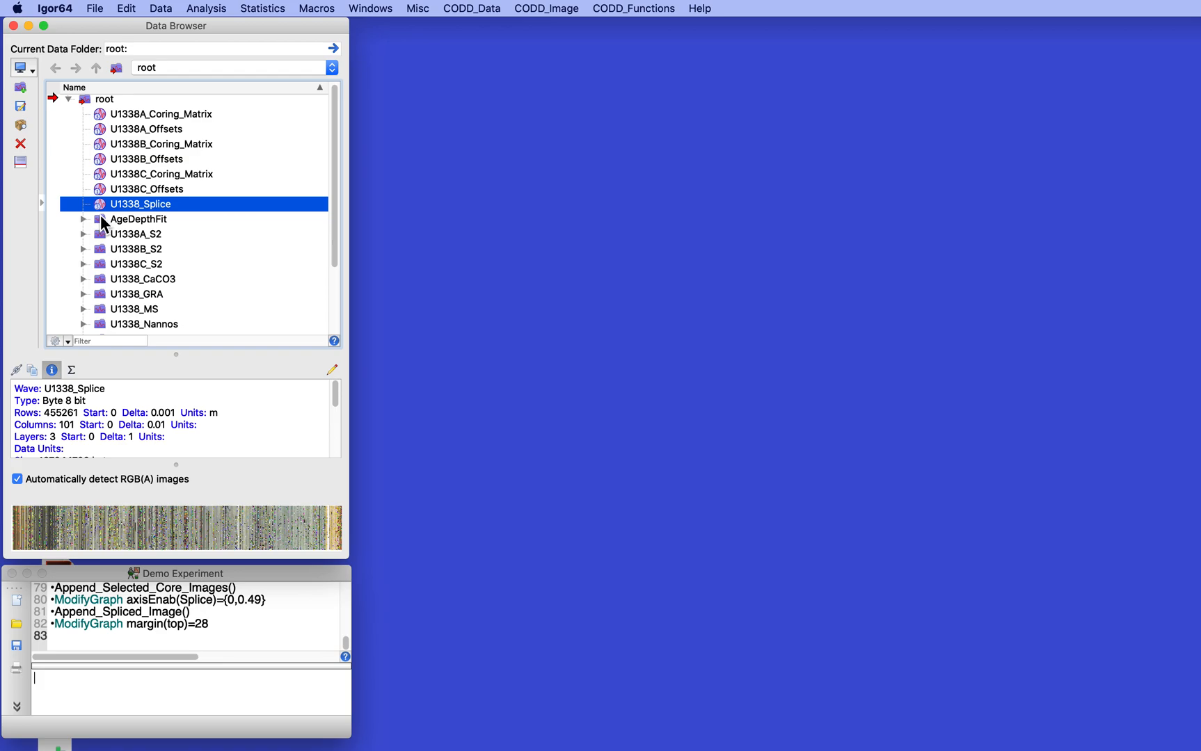
Step: Examine the waves in the AgeDepthFit folder and the graph of the U1338 depth fit against age
{"action": "left_click", "coordinate": [83, 219]}
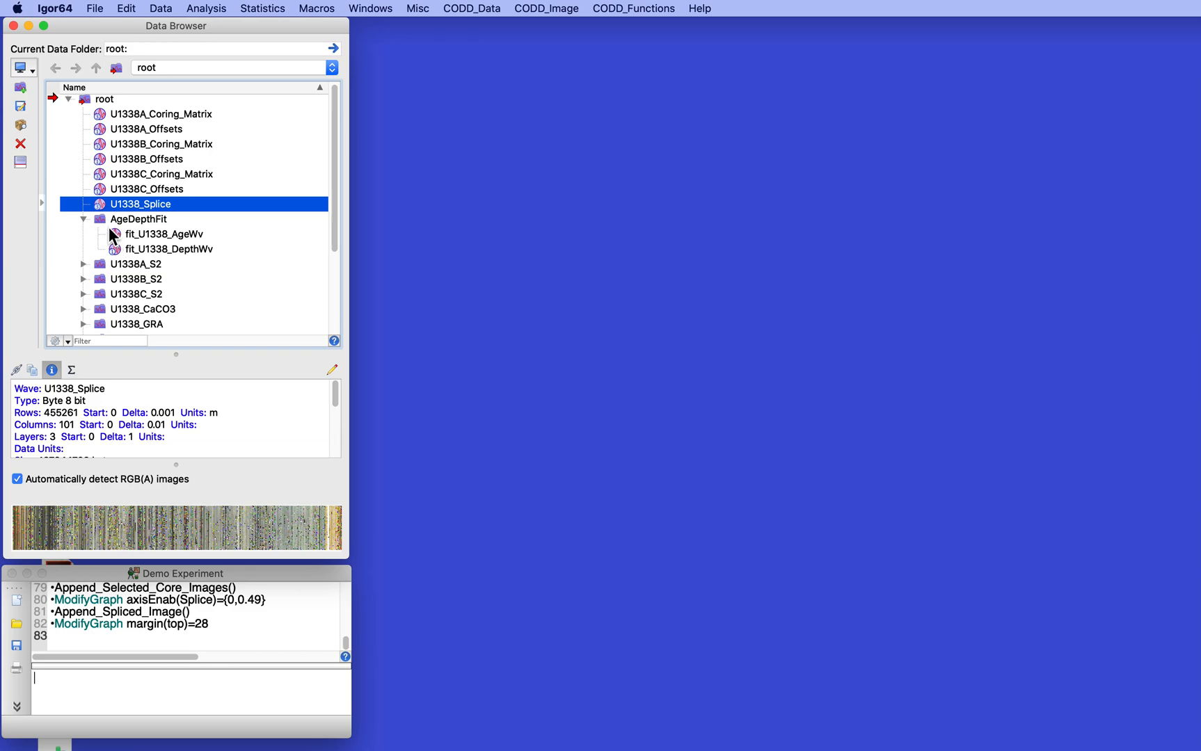
{"action": "left_click", "coordinate": [83, 218]}
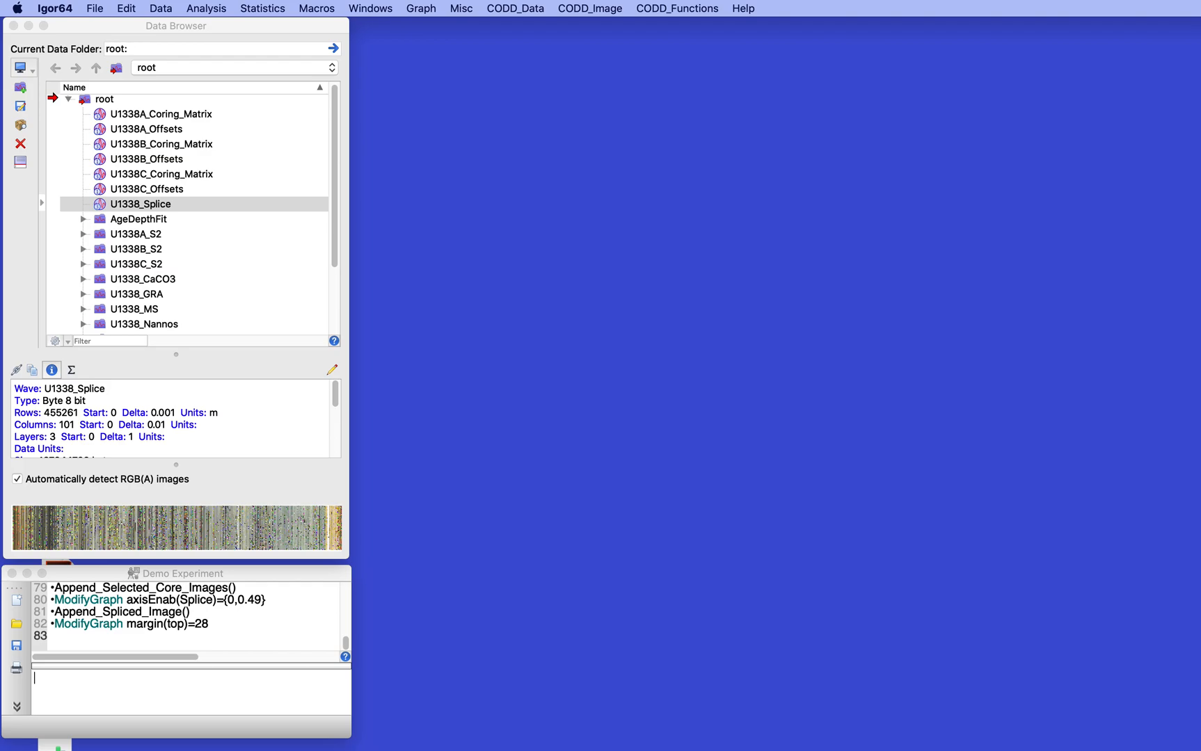
{"action": "left_click_drag", "start_coordinate": [742, 96], "coordinate": [644, 119]}
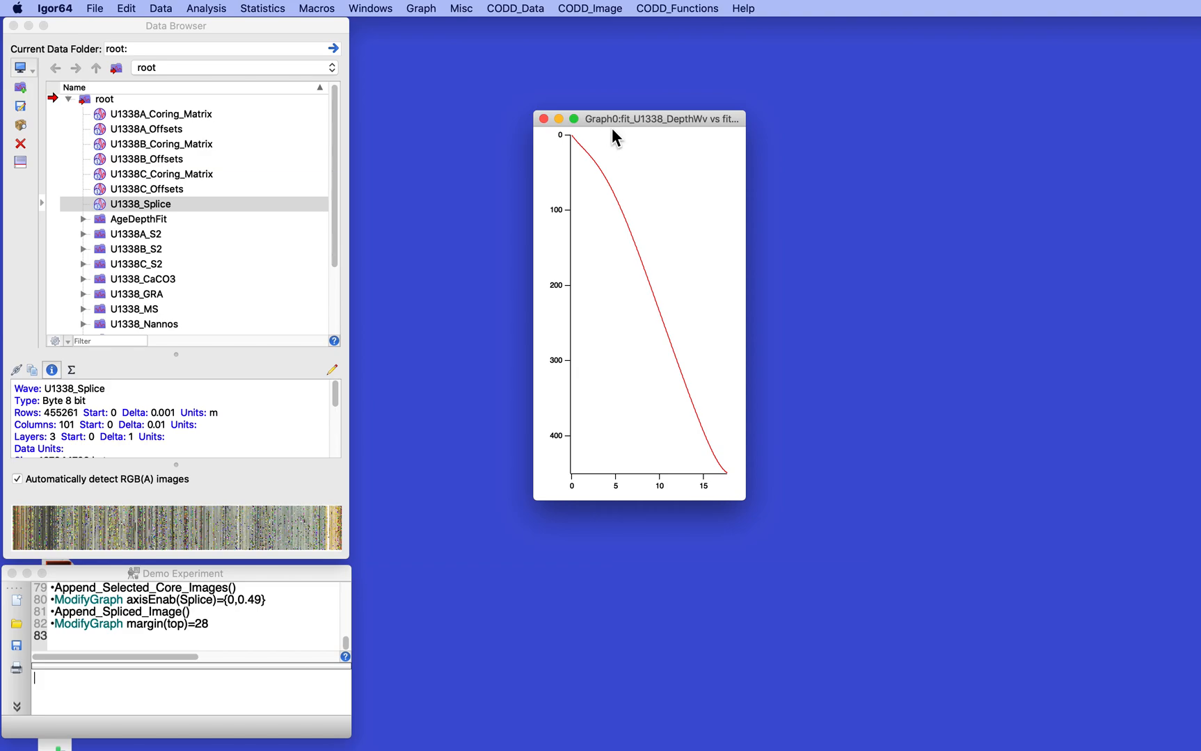
{"action": "left_click_drag", "start_coordinate": [610, 118], "coordinate": [1200, 227]}
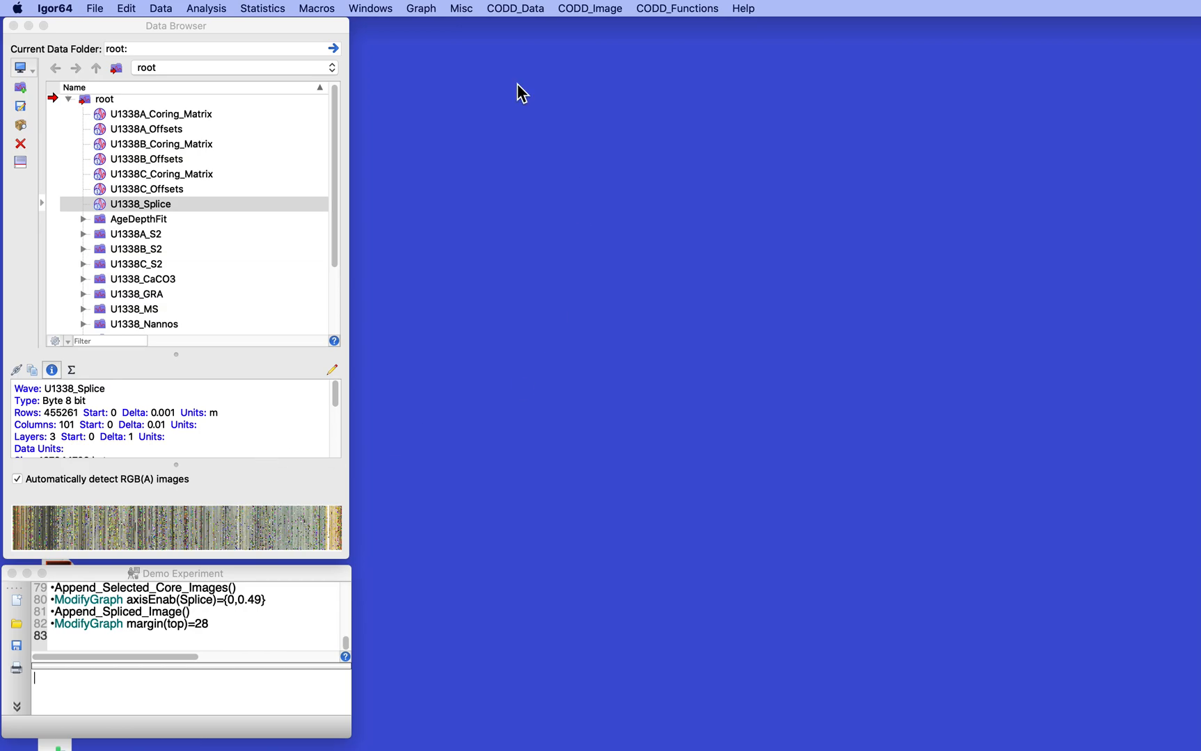
Step: Start ImageDepth2Age with the AgeDepthFit folder as age model, fit_U1338_AgeWv as age profile and fit_U1338_DepthWv as depth profile
{"action": "left_click", "coordinate": [571, 8]}
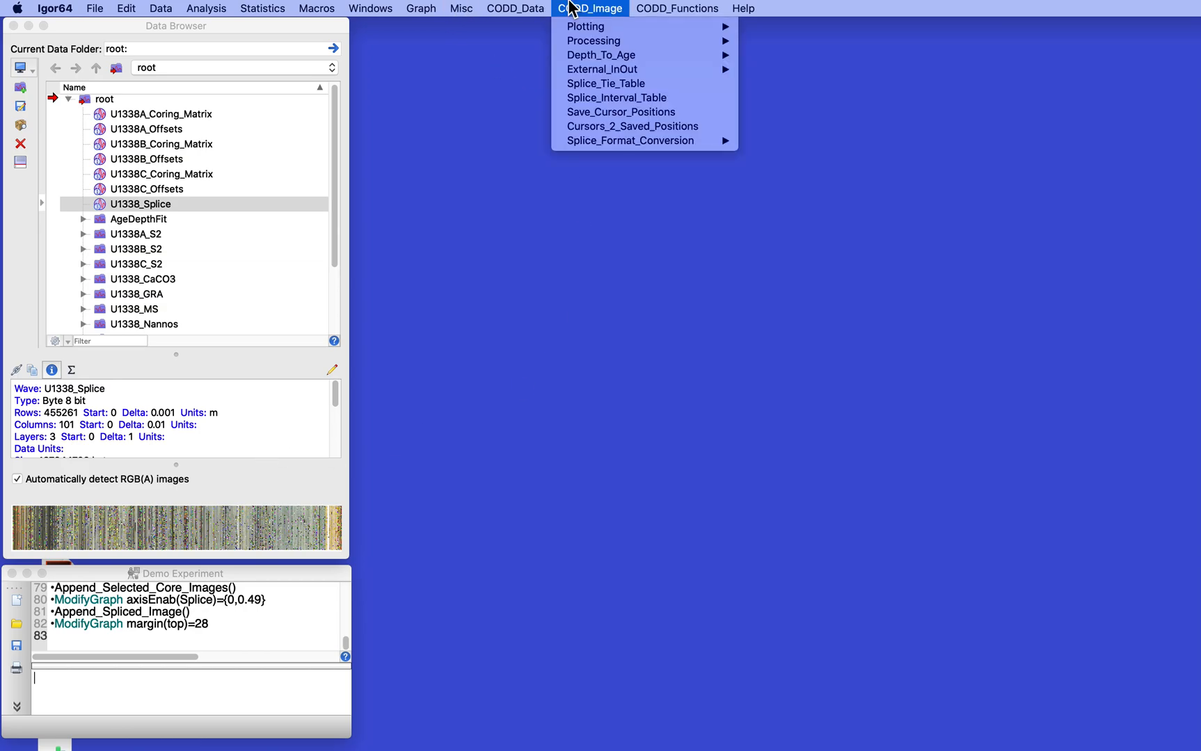
{"action": "mouse_move", "coordinate": [595, 55]}
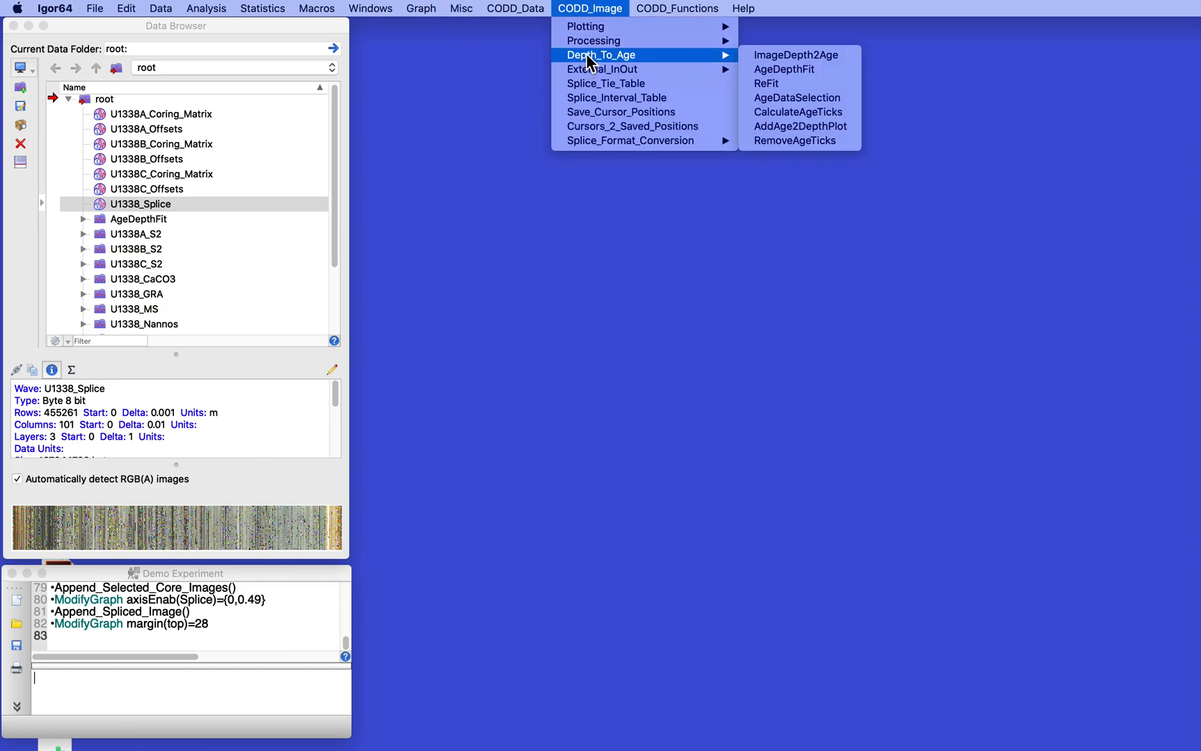
{"action": "left_click", "coordinate": [796, 55]}
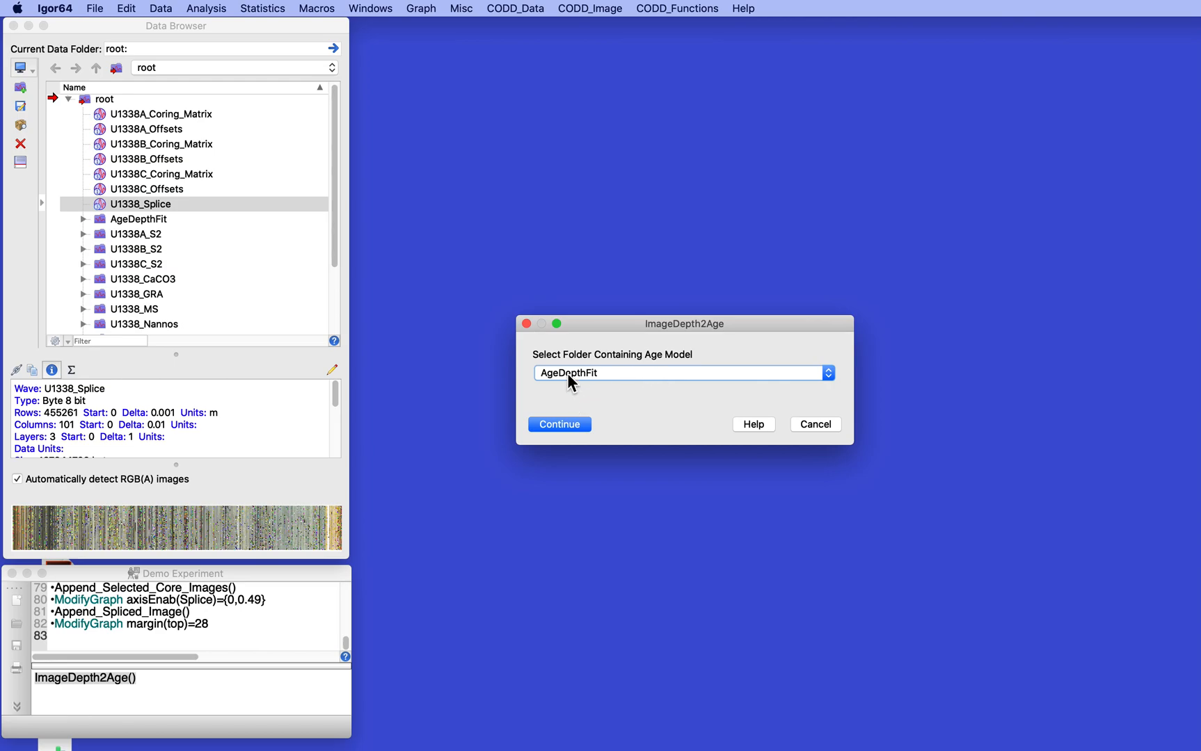
{"action": "left_click", "coordinate": [563, 423]}
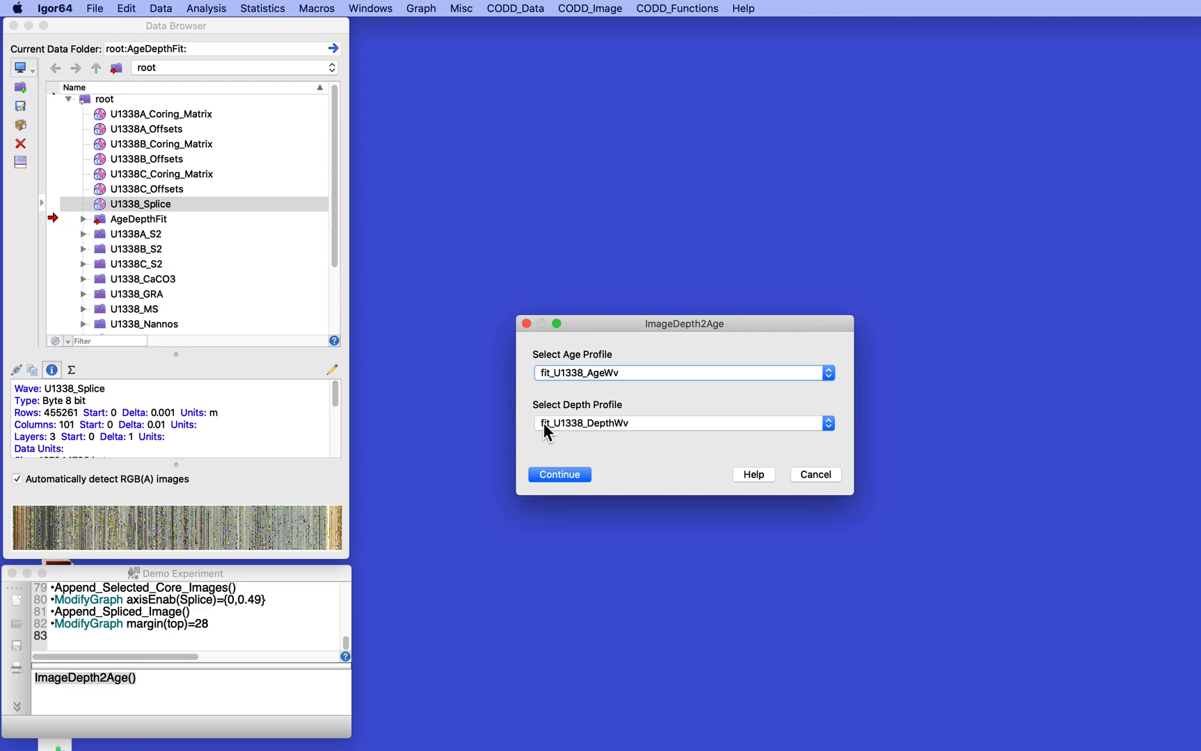
{"action": "left_click", "coordinate": [561, 476]}
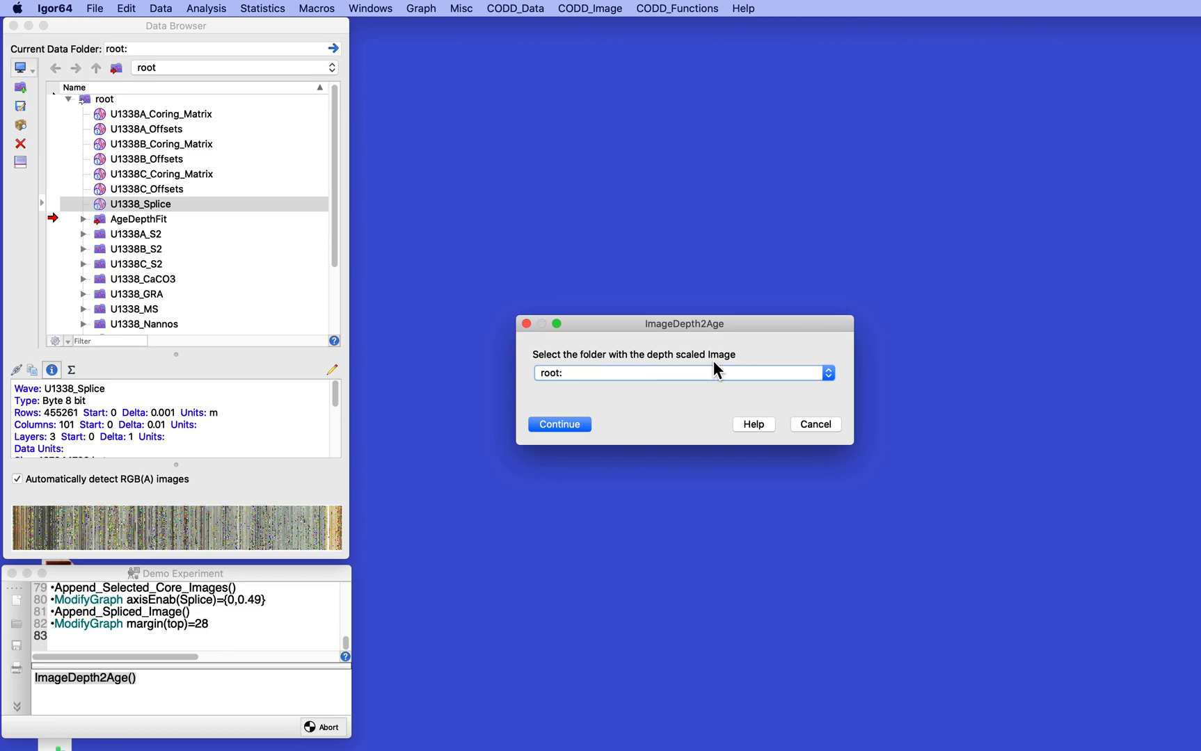
Step: Convert the U1338_Splice image from the root folder to age at a resolution of 1000 years
{"action": "left_click", "coordinate": [687, 374]}
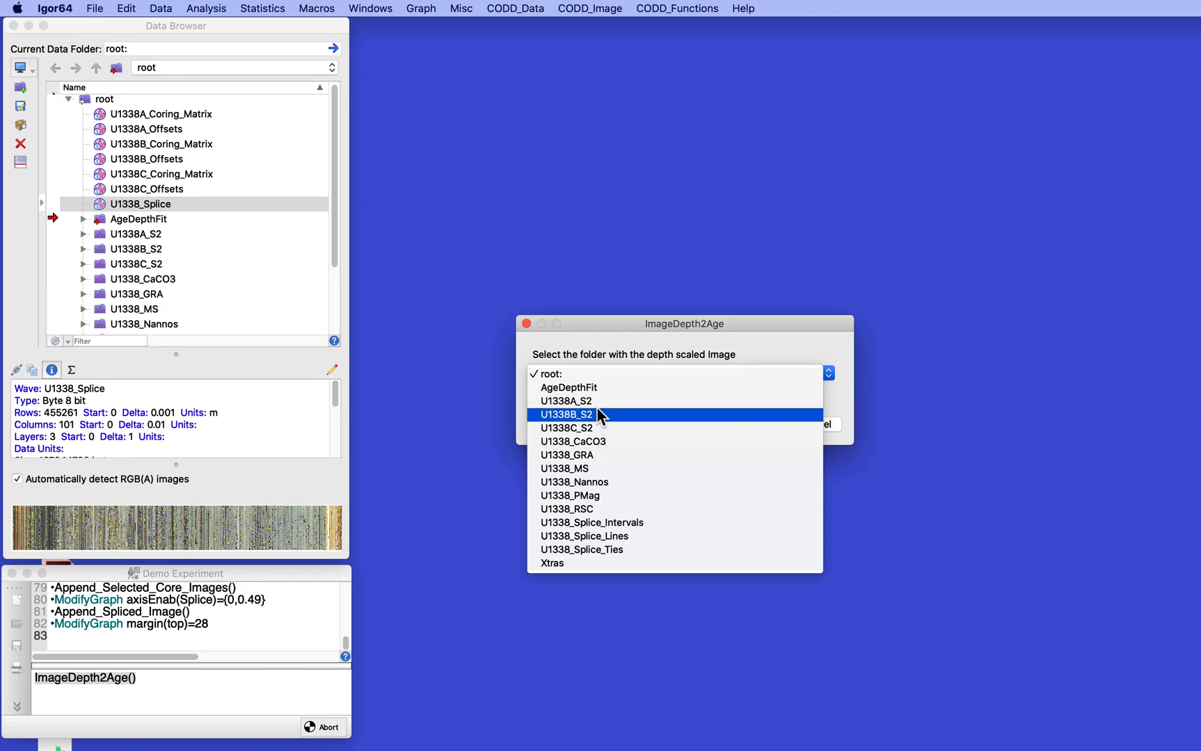
{"action": "left_click", "coordinate": [639, 348]}
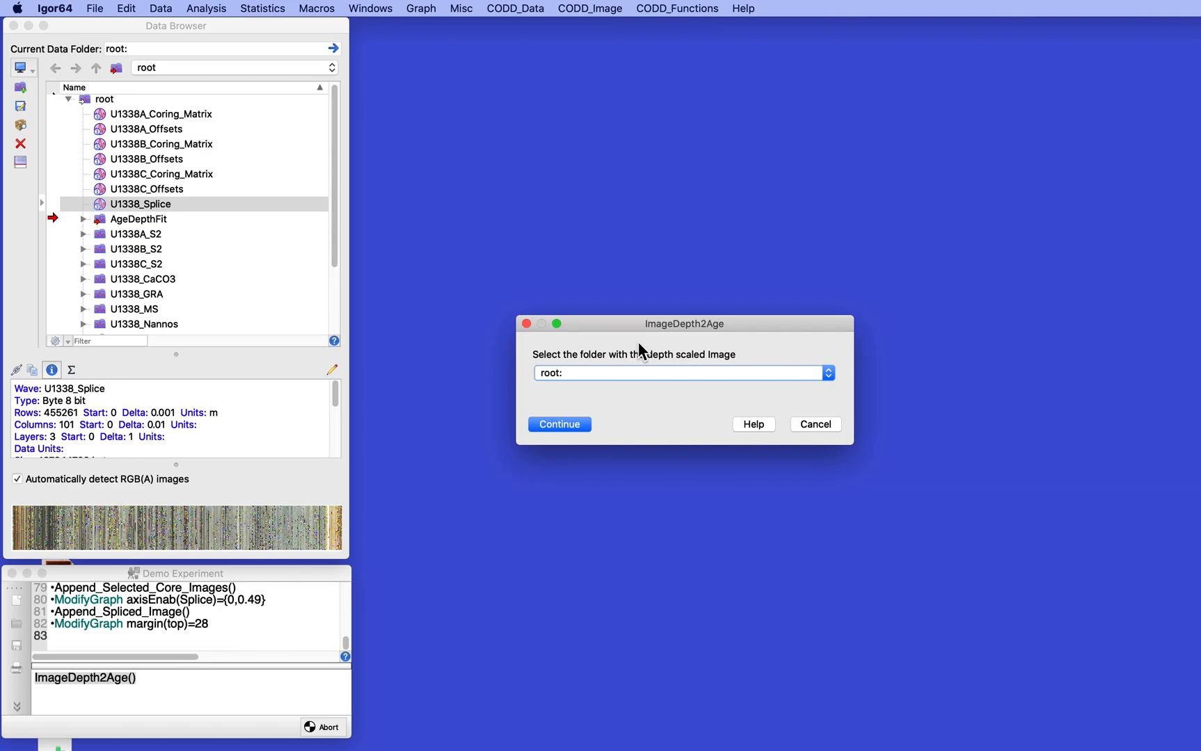
{"action": "left_click", "coordinate": [578, 421]}
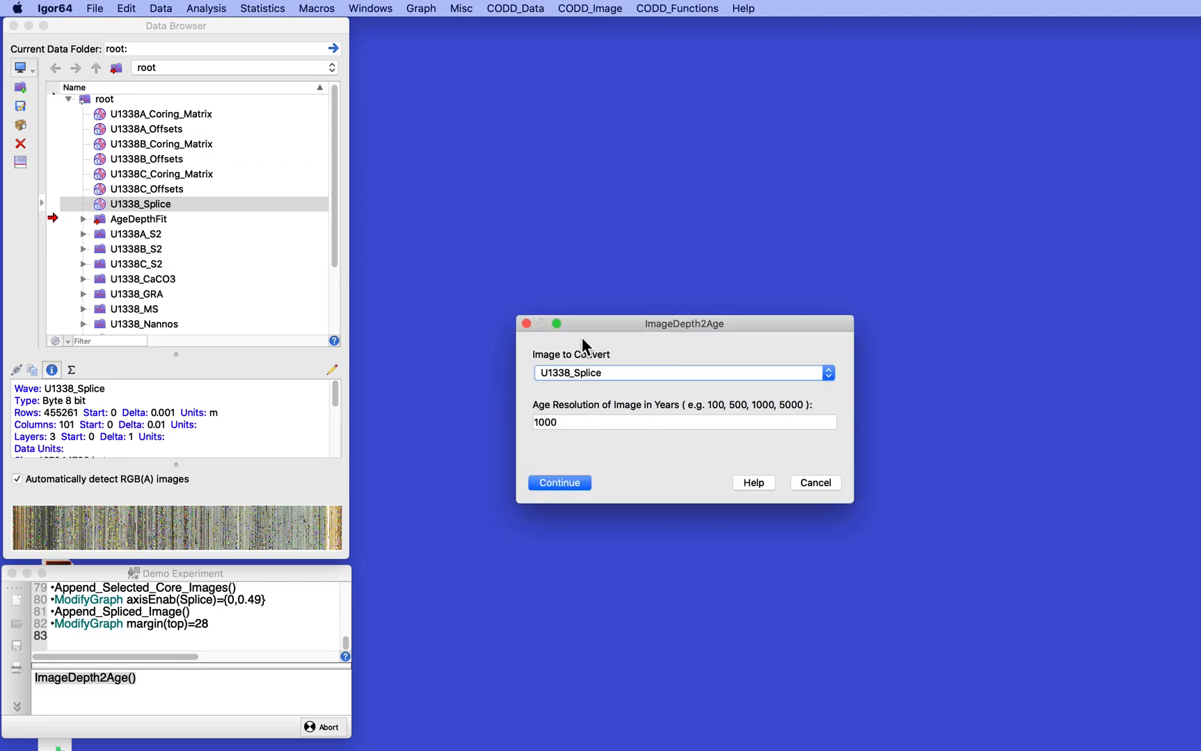
{"action": "left_click", "coordinate": [604, 374]}
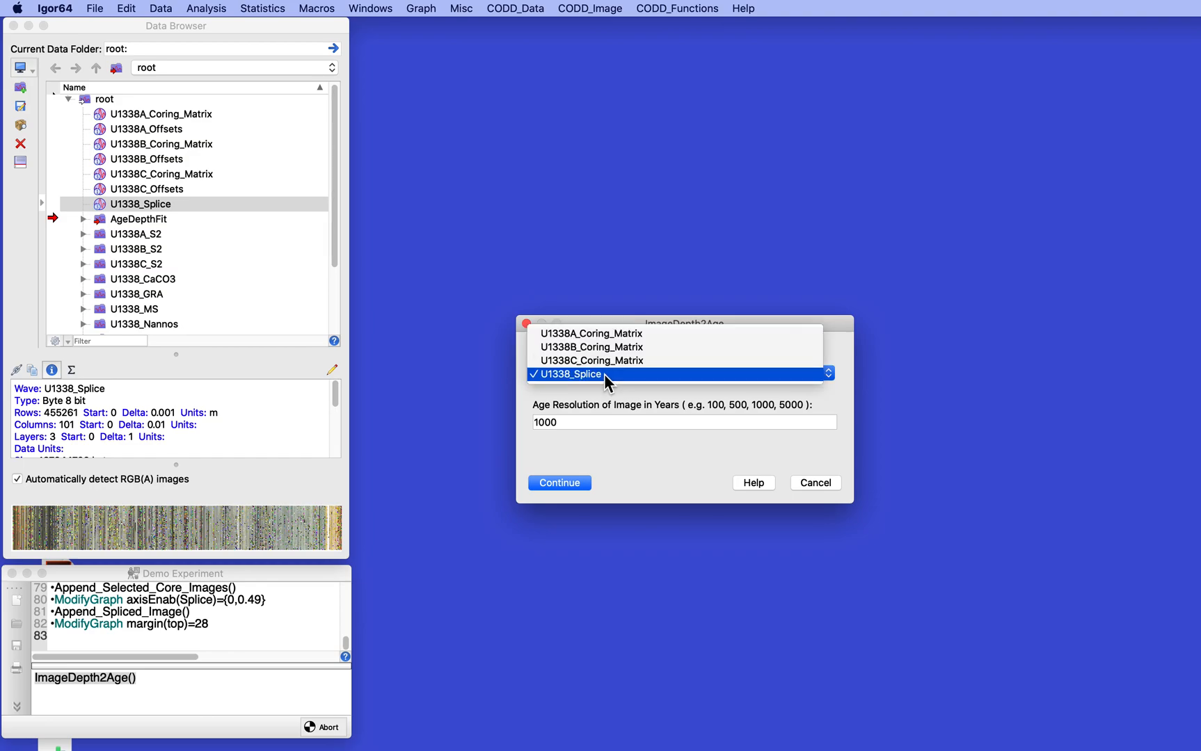
{"action": "left_click", "coordinate": [604, 375]}
{"action": "left_click", "coordinate": [575, 427]}
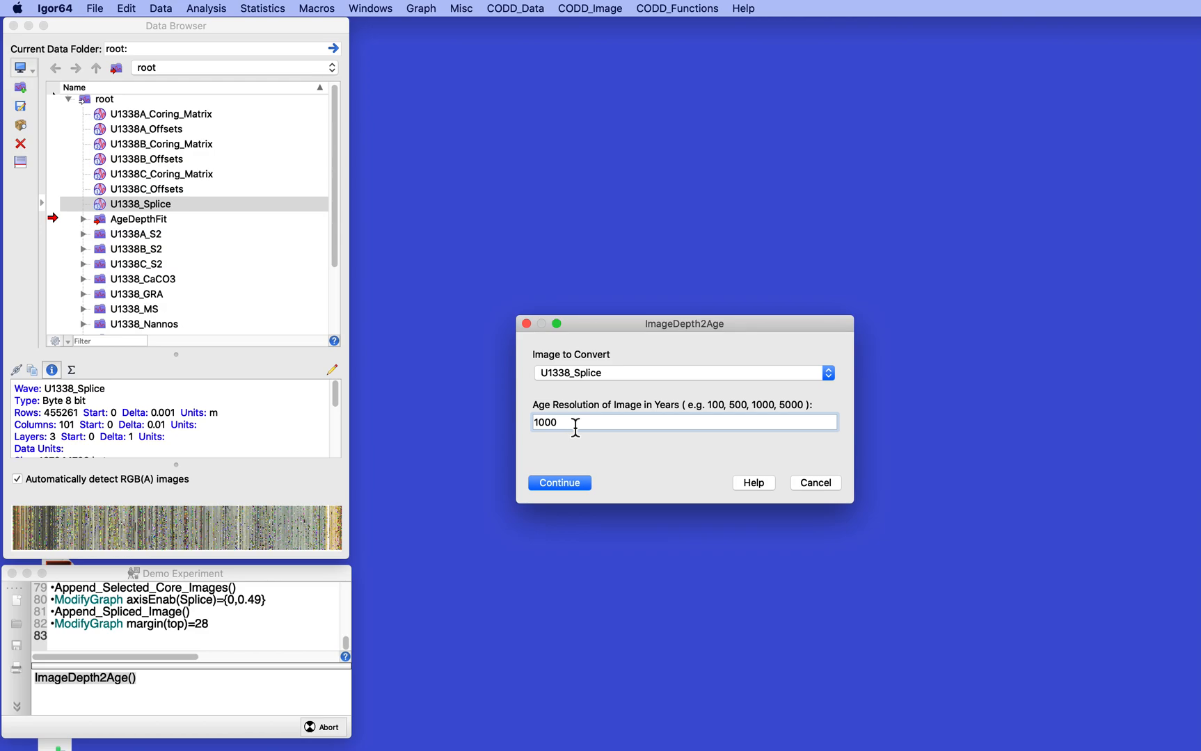
{"action": "left_click", "coordinate": [554, 481]}
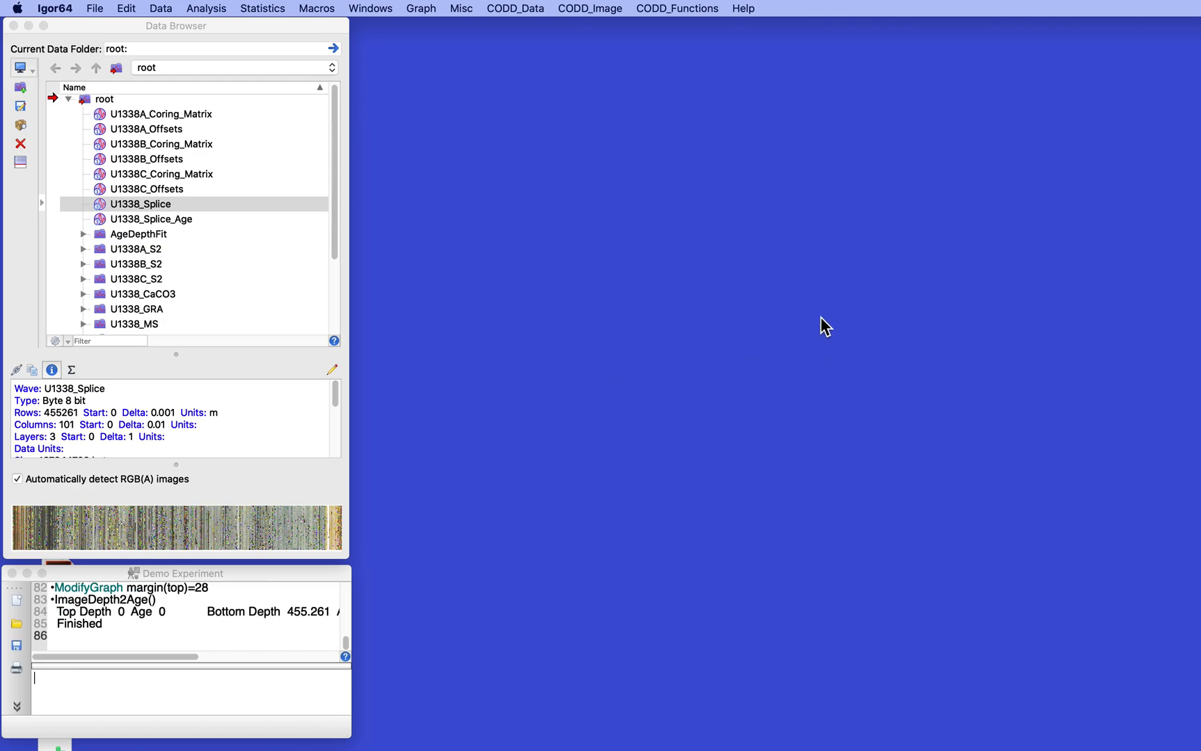
Step: Plot the U1338_Splice_Age image in a new graph with a Splice Y axis from 0 to 100% and an Age X axis
{"action": "left_click", "coordinate": [99, 218]}
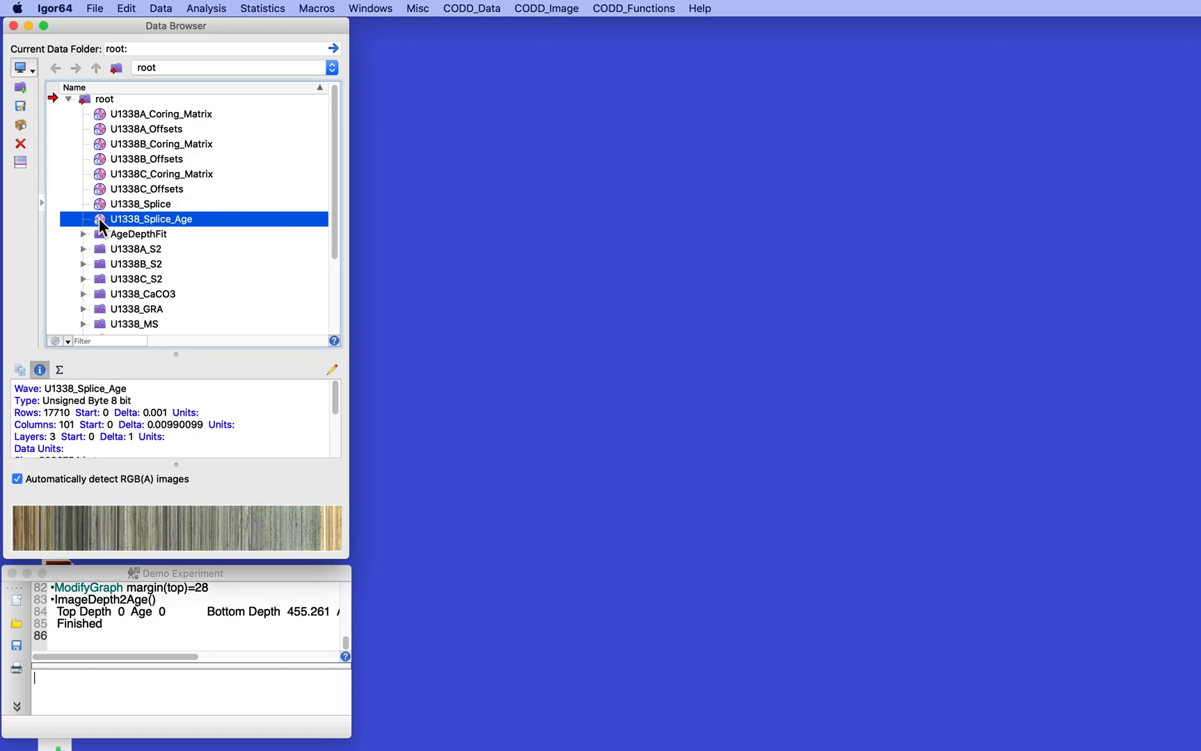
{"action": "left_click", "coordinate": [164, 206]}
{"action": "left_click", "coordinate": [157, 221]}
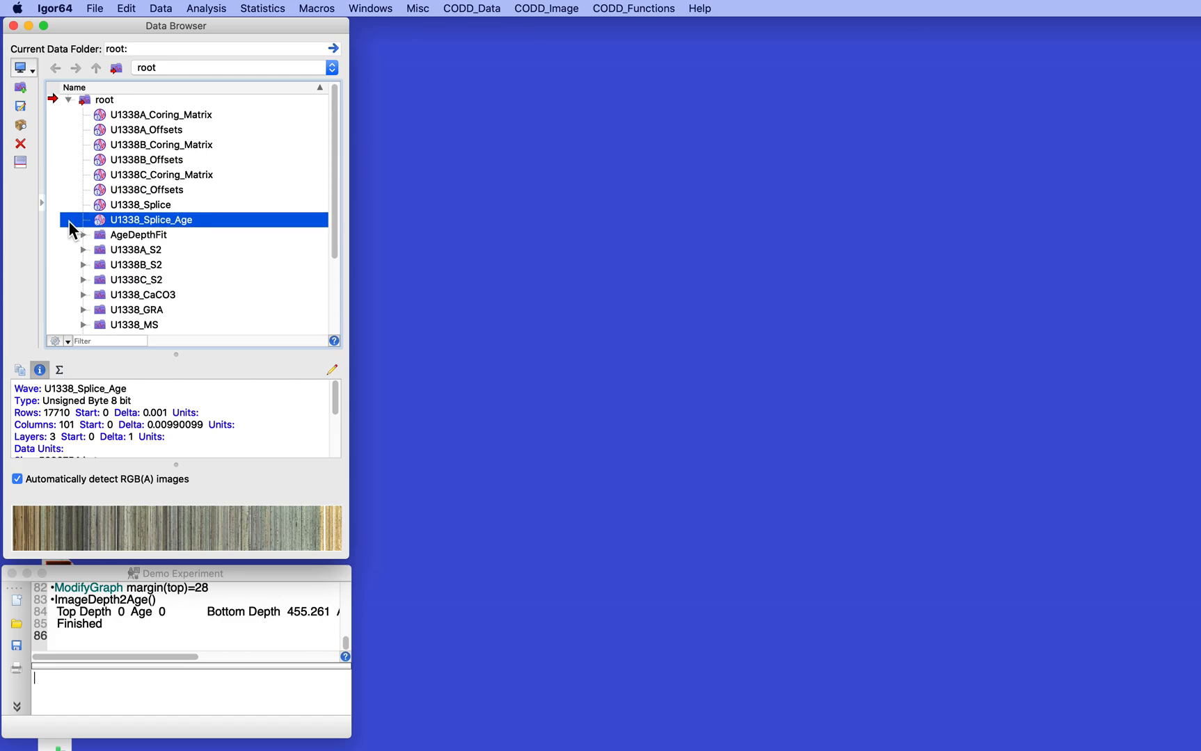
{"action": "left_click", "coordinate": [544, 9]}
{"action": "mouse_move", "coordinate": [545, 31]}
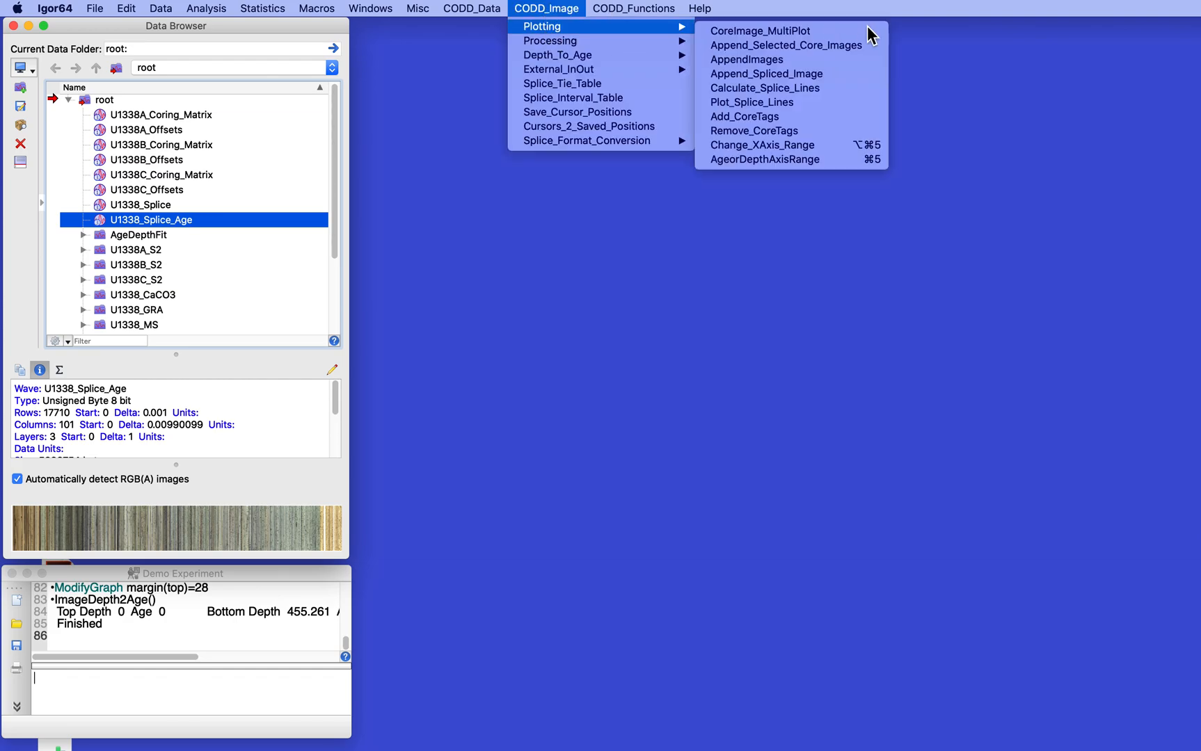
{"action": "left_click", "coordinate": [836, 45]}
{"action": "left_click", "coordinate": [606, 372]}
{"action": "left_click", "coordinate": [602, 362]}
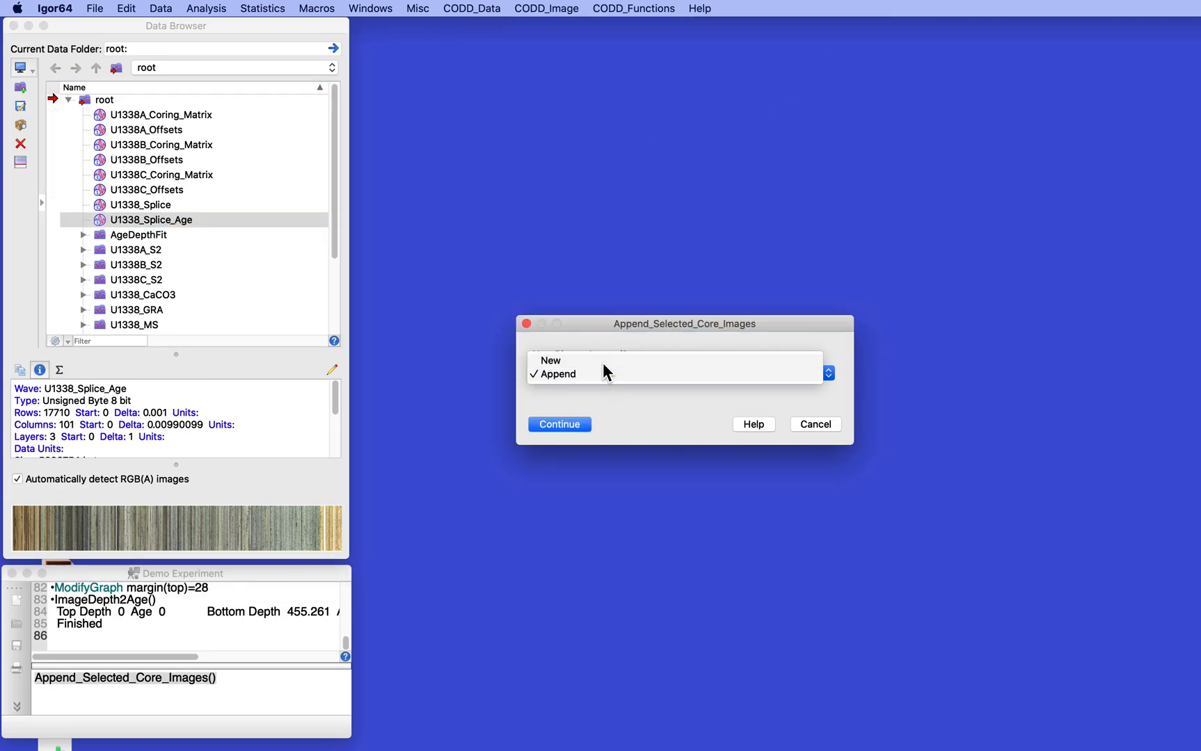
{"action": "left_click", "coordinate": [559, 425]}
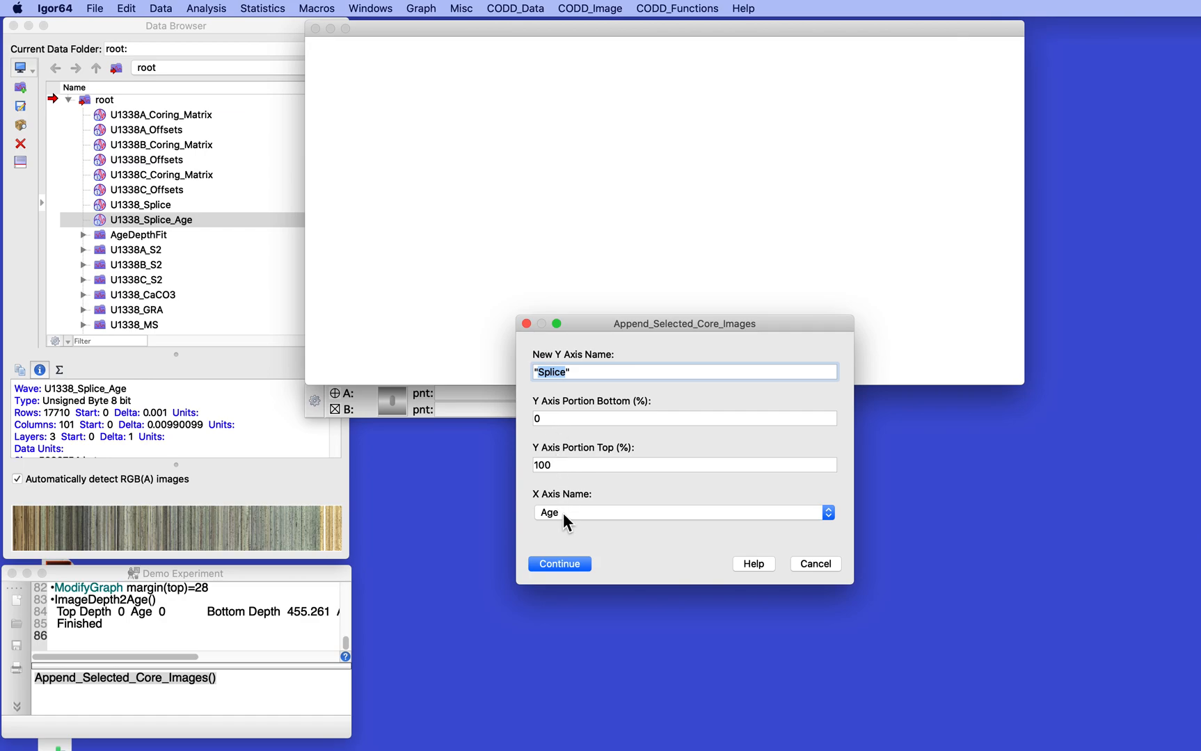
{"action": "left_click", "coordinate": [560, 563]}
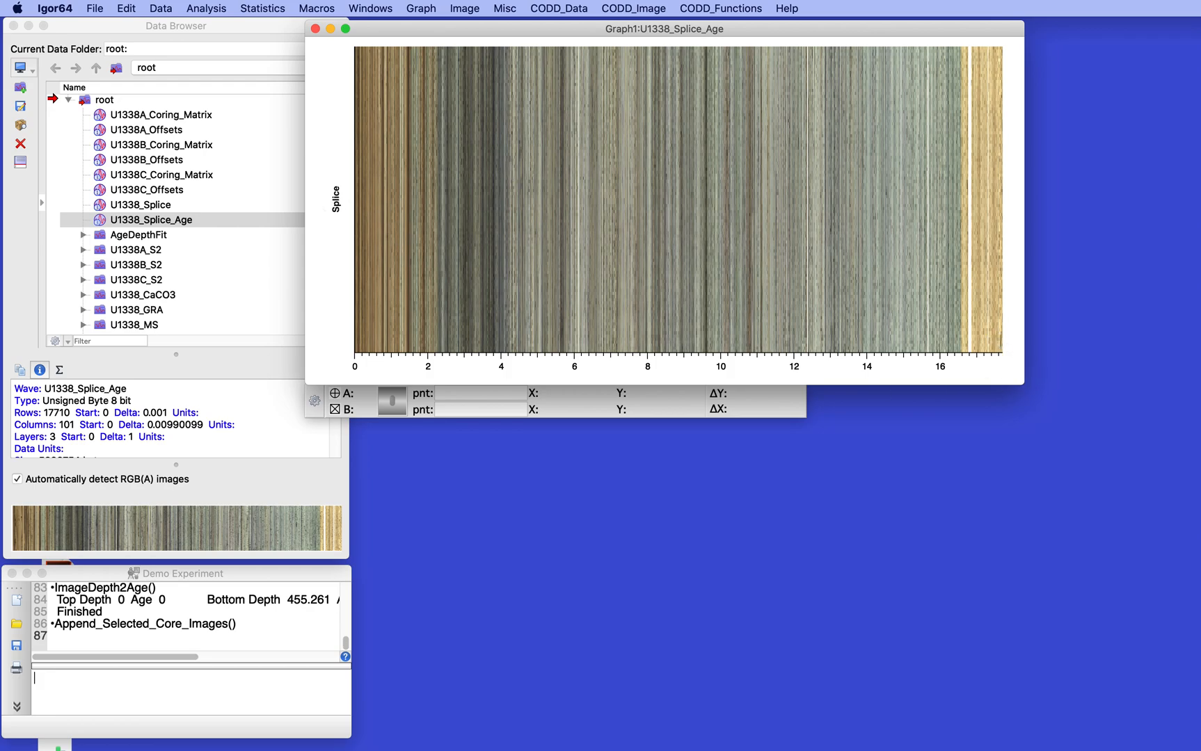
Step: Set the graph's Splice axis to draw between 0 and 49% of normal
{"action": "double_click", "coordinate": [337, 199]}
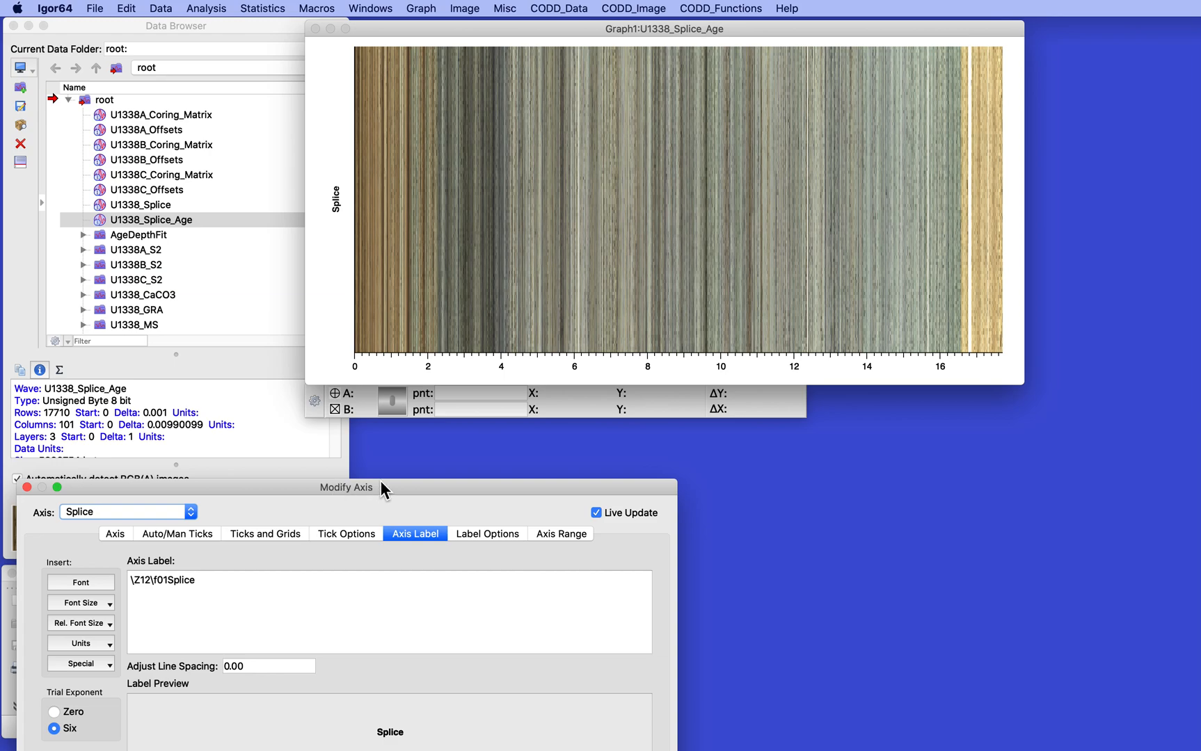
{"action": "left_click_drag", "start_coordinate": [381, 485], "coordinate": [743, 239]}
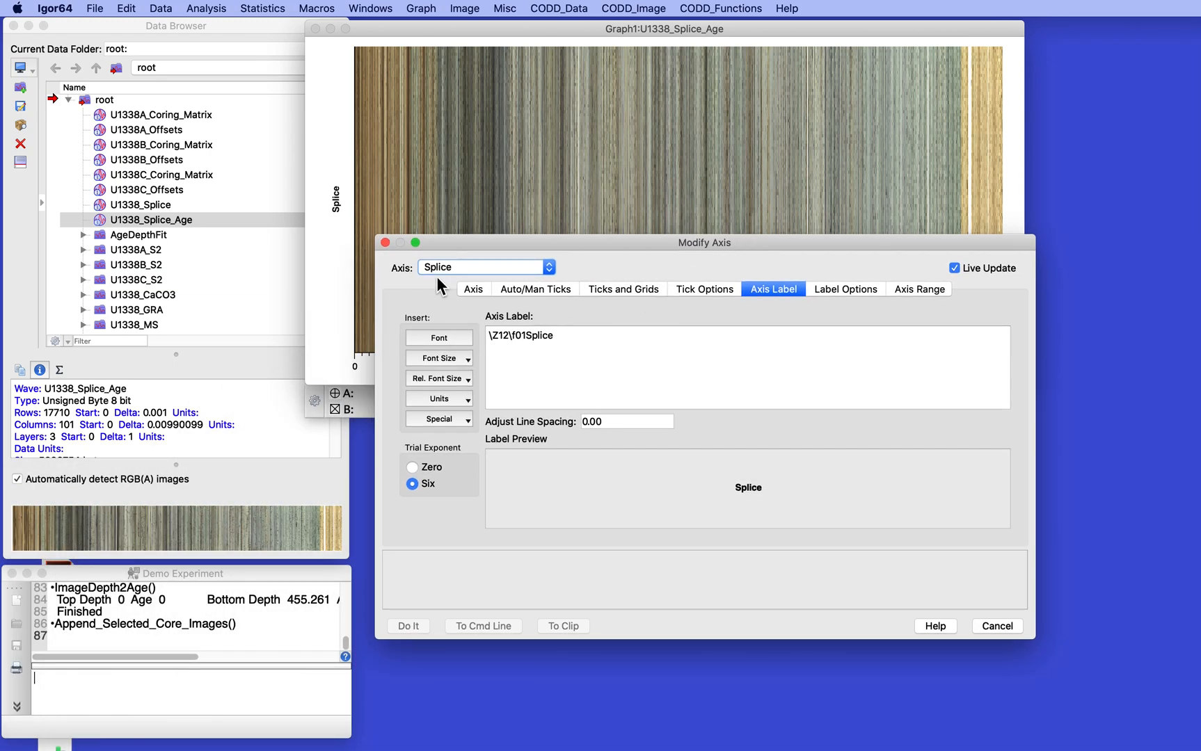
{"action": "left_click", "coordinate": [477, 290]}
{"action": "left_click", "coordinate": [678, 400]}
{"action": "key", "text": "Tab"}
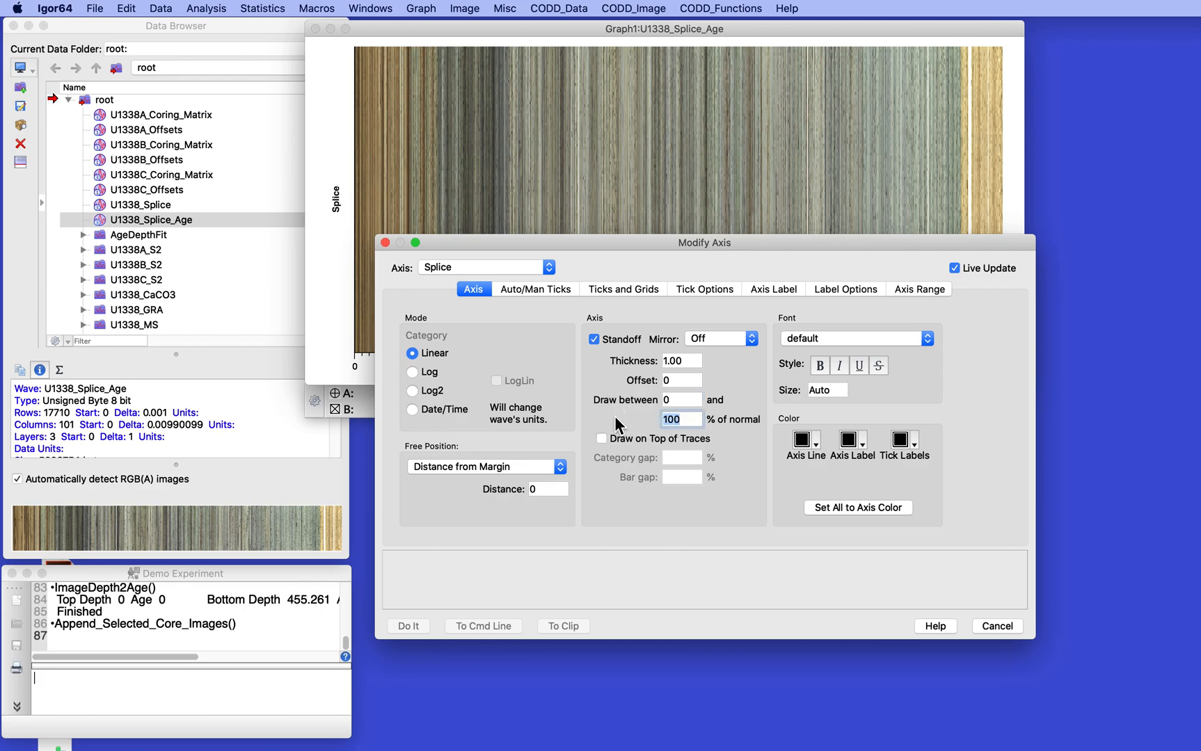
{"action": "type", "text": "49"}
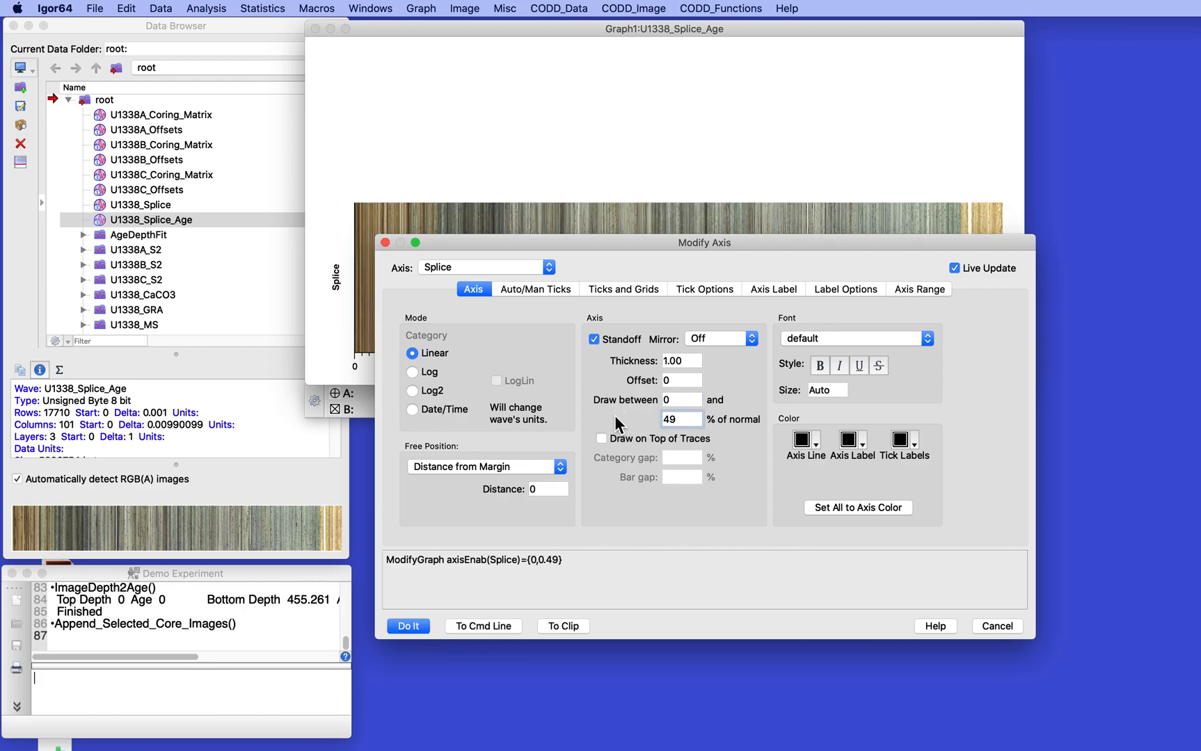
{"action": "left_click", "coordinate": [410, 630]}
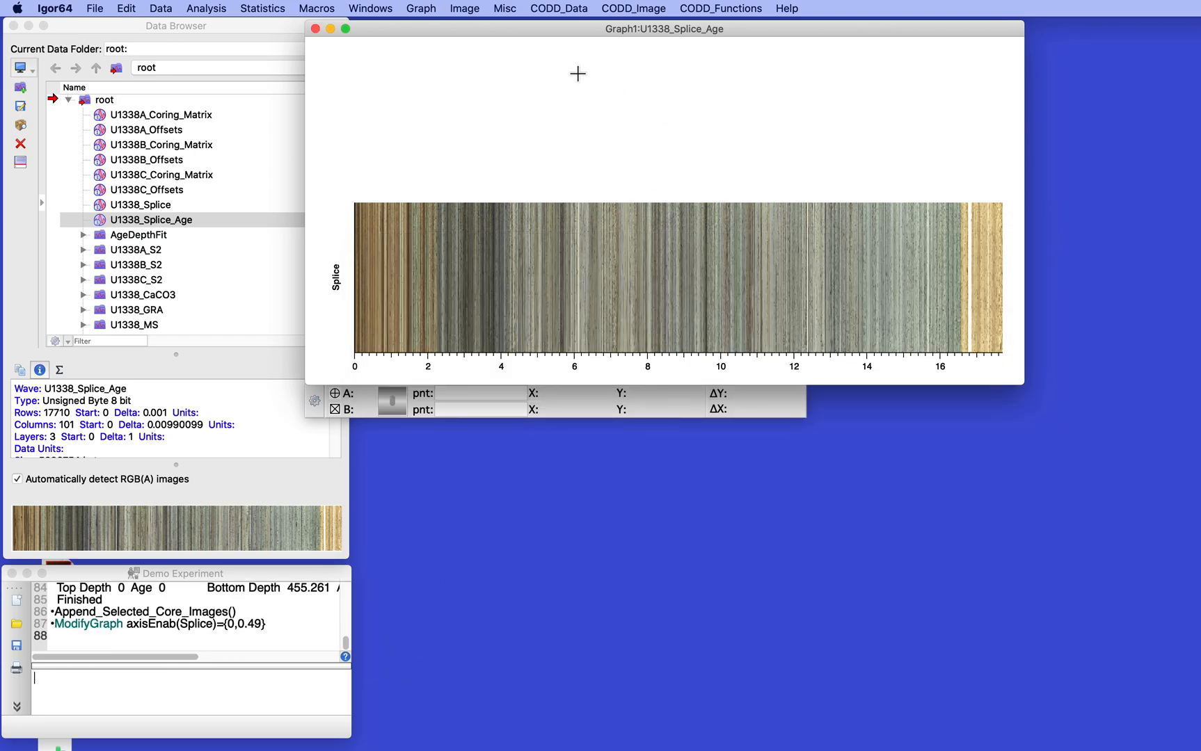
Step: Append the U1338 spliced image to the graph on a Depth scale, from 50 to 100% of the axis, with X-axis position T
{"action": "left_click", "coordinate": [114, 206]}
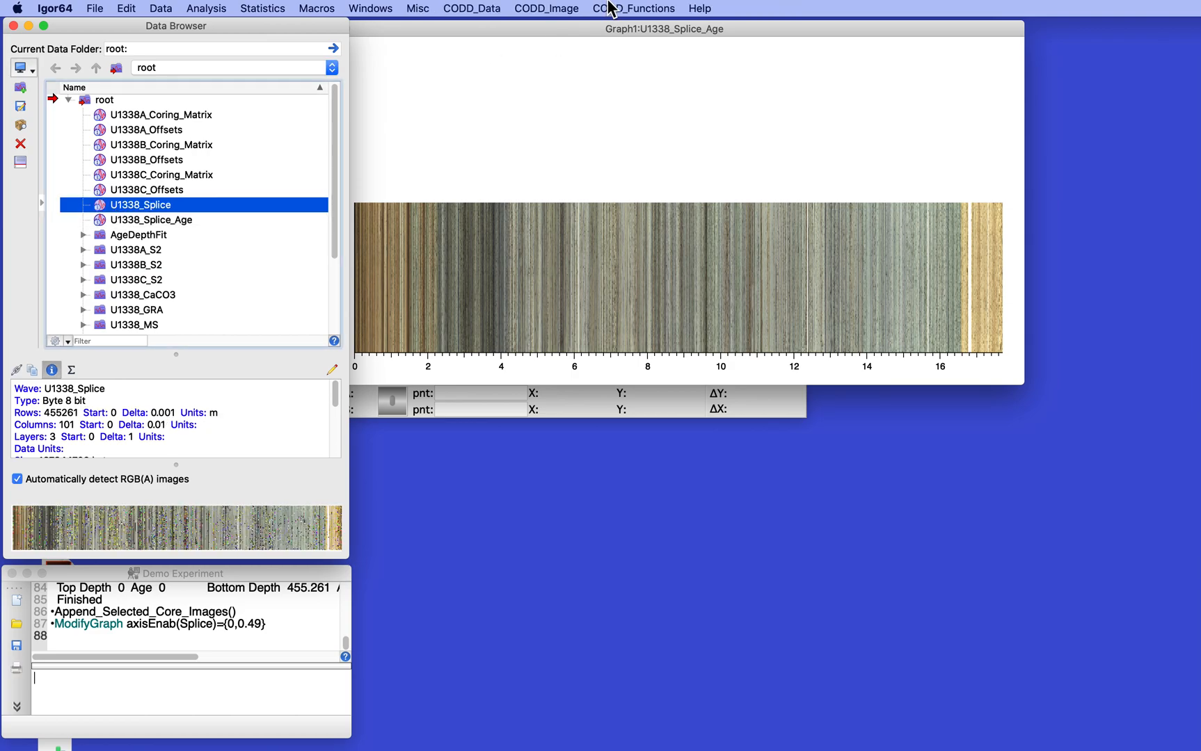
{"action": "left_click", "coordinate": [555, 8]}
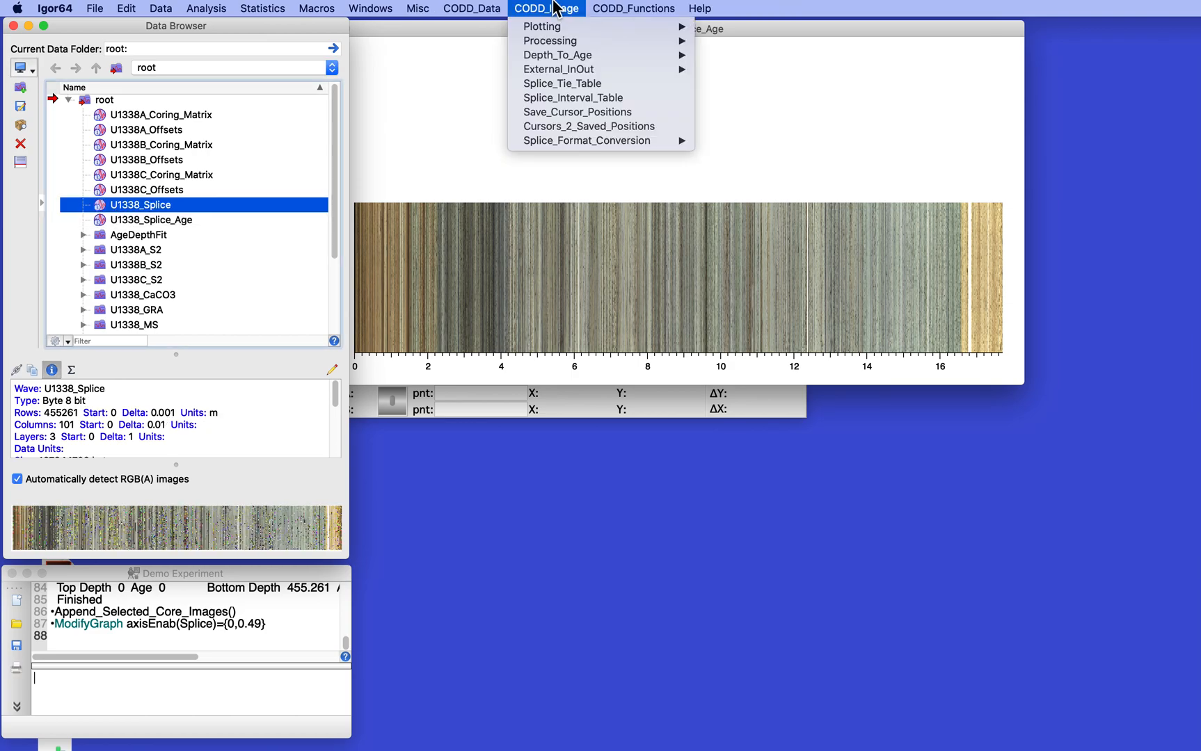
{"action": "mouse_move", "coordinate": [554, 28]}
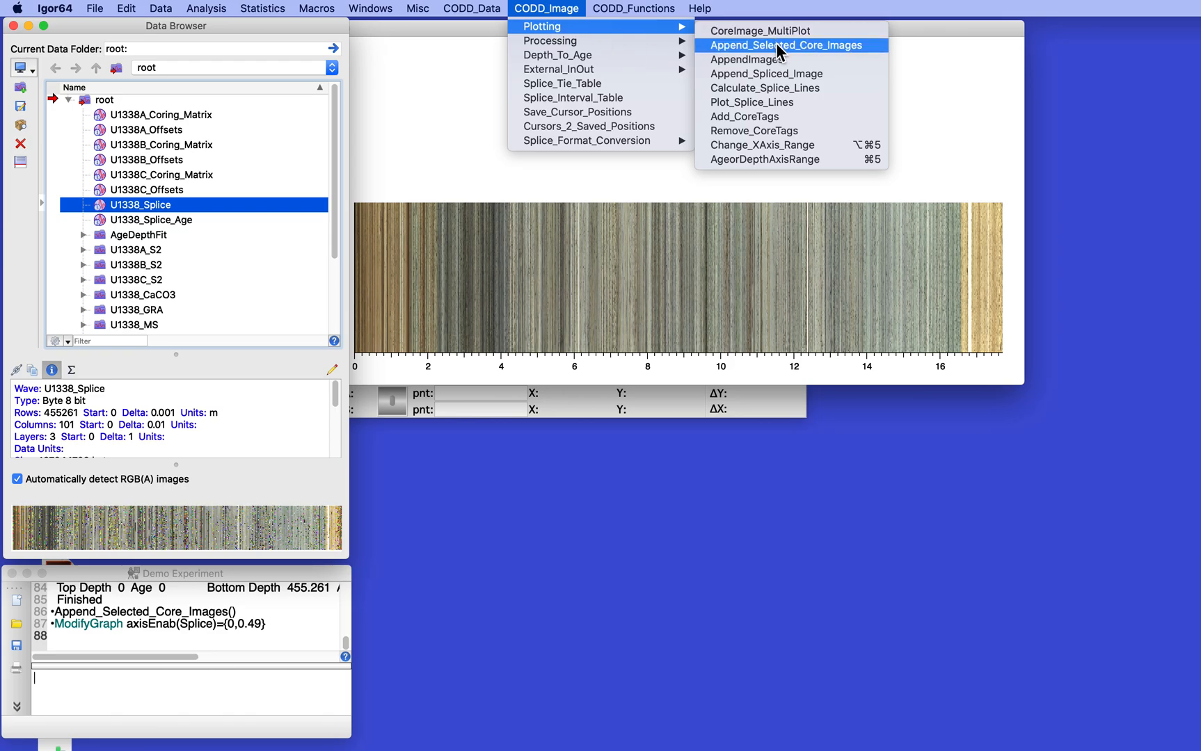
{"action": "left_click", "coordinate": [763, 82]}
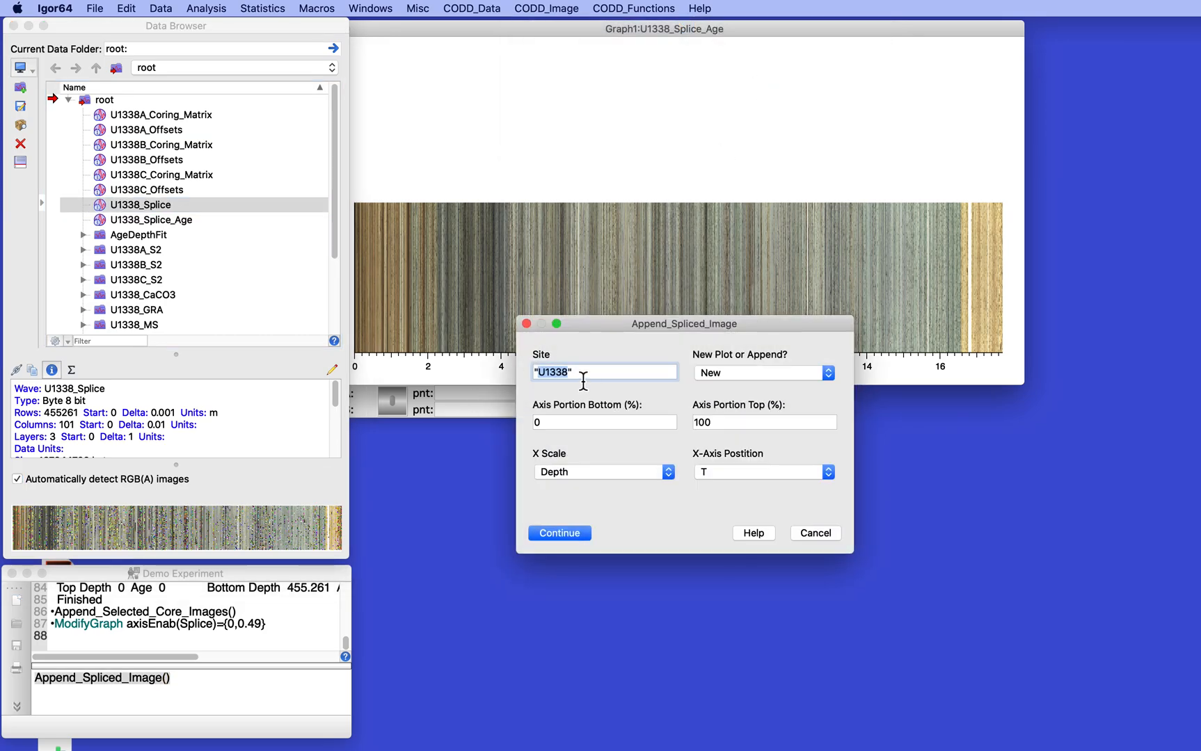
{"action": "left_click", "coordinate": [716, 379]}
{"action": "left_click", "coordinate": [720, 387]}
{"action": "left_click", "coordinate": [578, 430]}
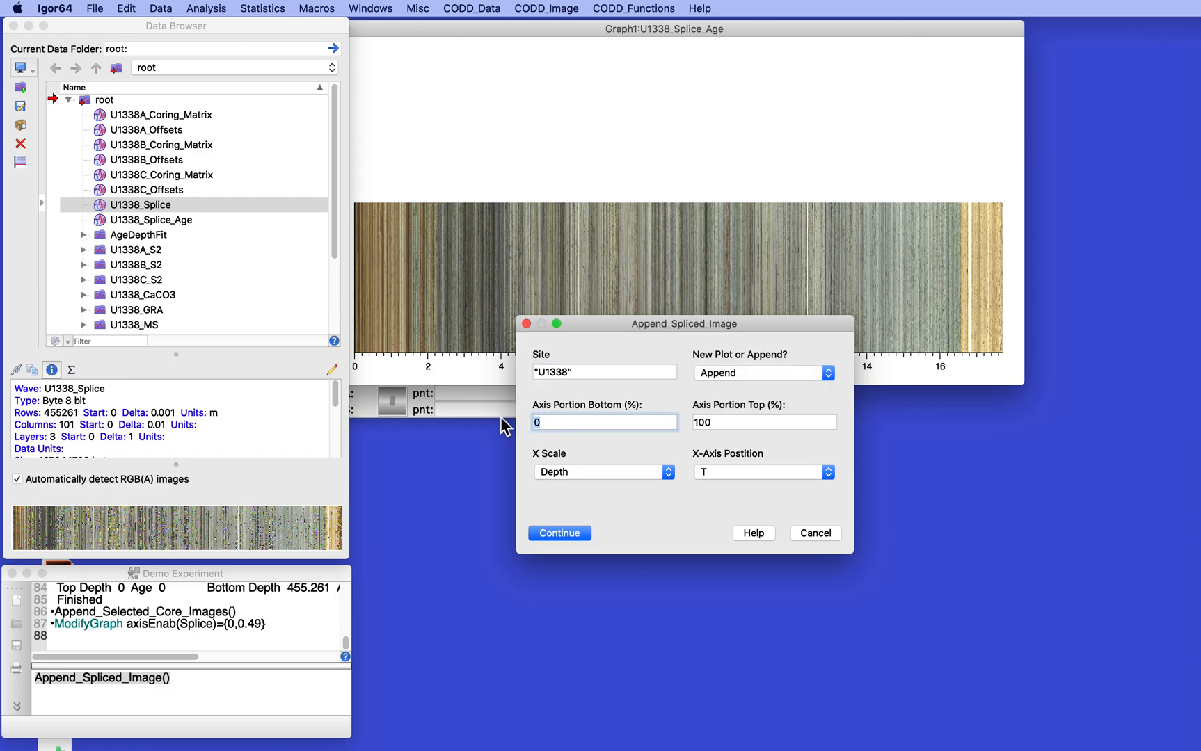
{"action": "type", "text": "50"}
{"action": "left_click", "coordinate": [567, 533]}
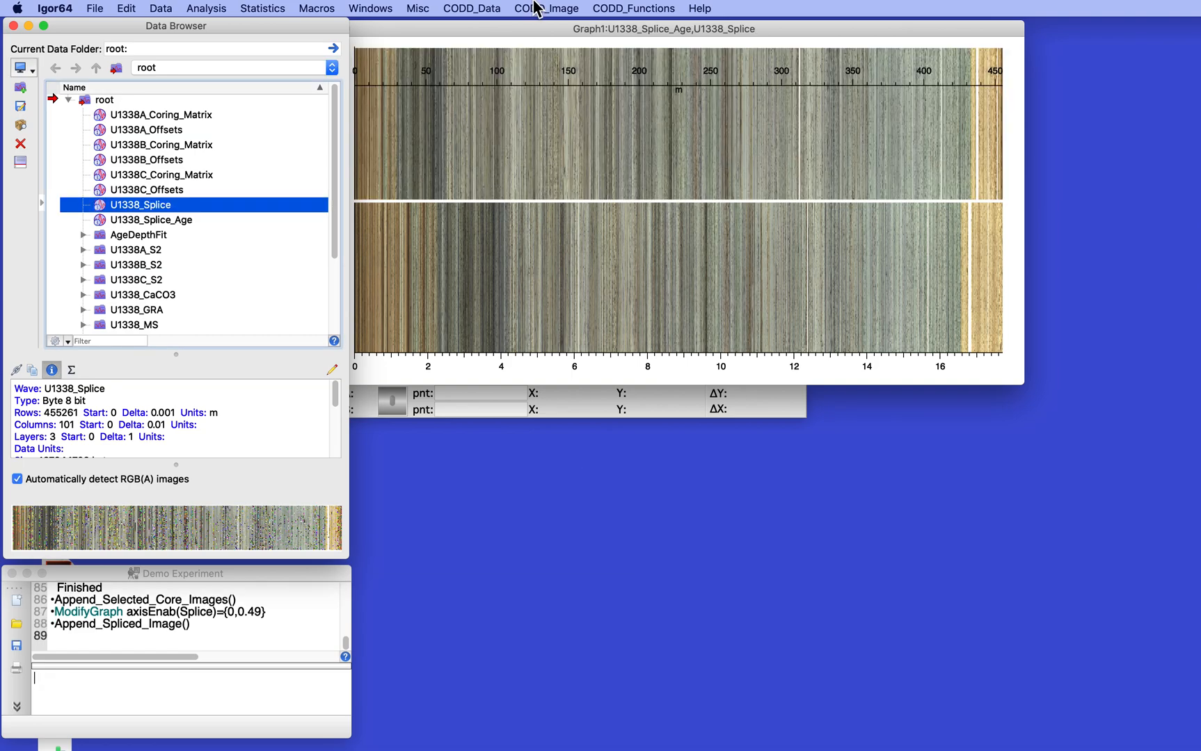
Step: Move the depth axis up to the upper edge of the U1338 image
{"action": "left_click", "coordinate": [590, 85]}
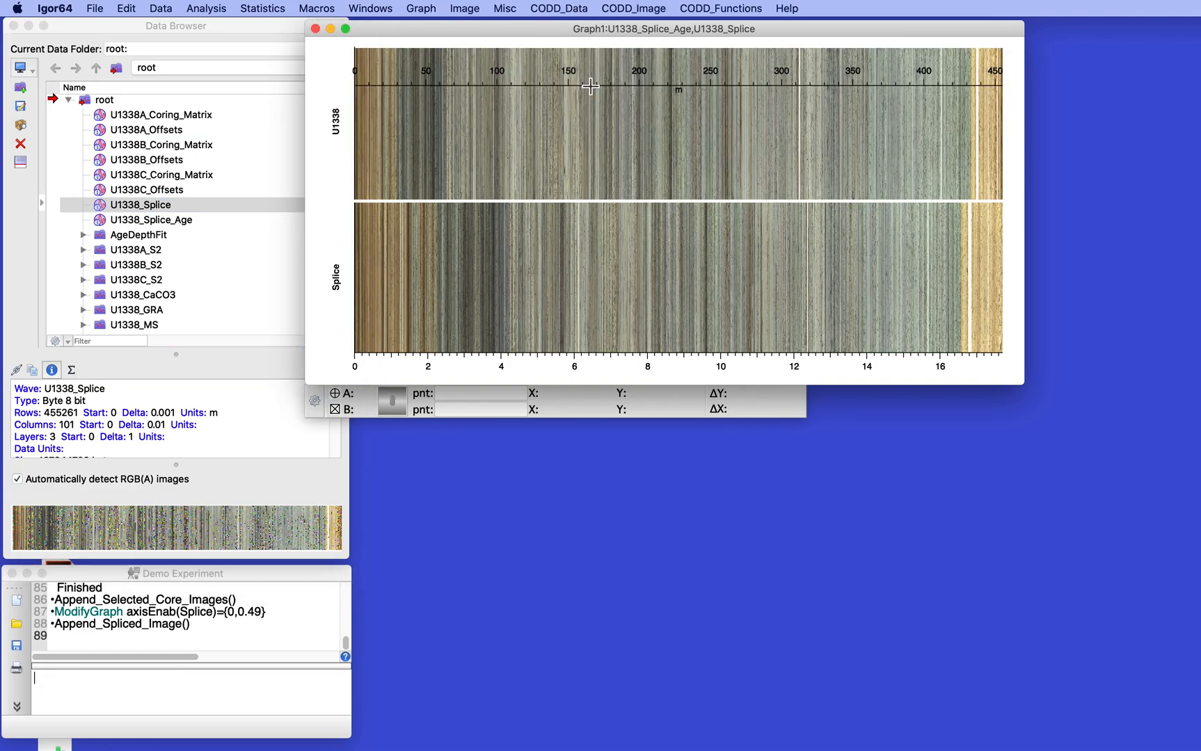
{"action": "left_click_drag", "start_coordinate": [590, 85], "coordinate": [591, 46]}
{"action": "left_click", "coordinate": [612, 48]}
{"action": "left_click", "coordinate": [612, 53]}
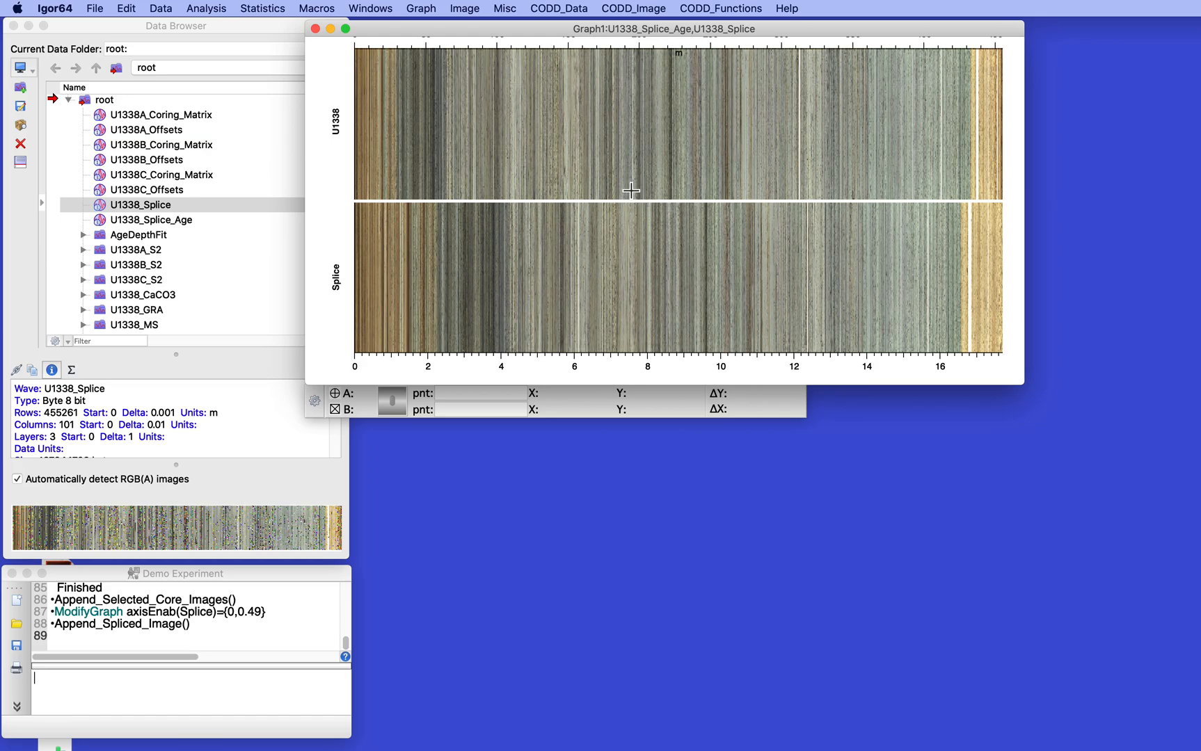
Step: Set the graph's top margin to 28 points (about 1 cm) and close the graph without saving its recreation macro
{"action": "double_click", "coordinate": [316, 68]}
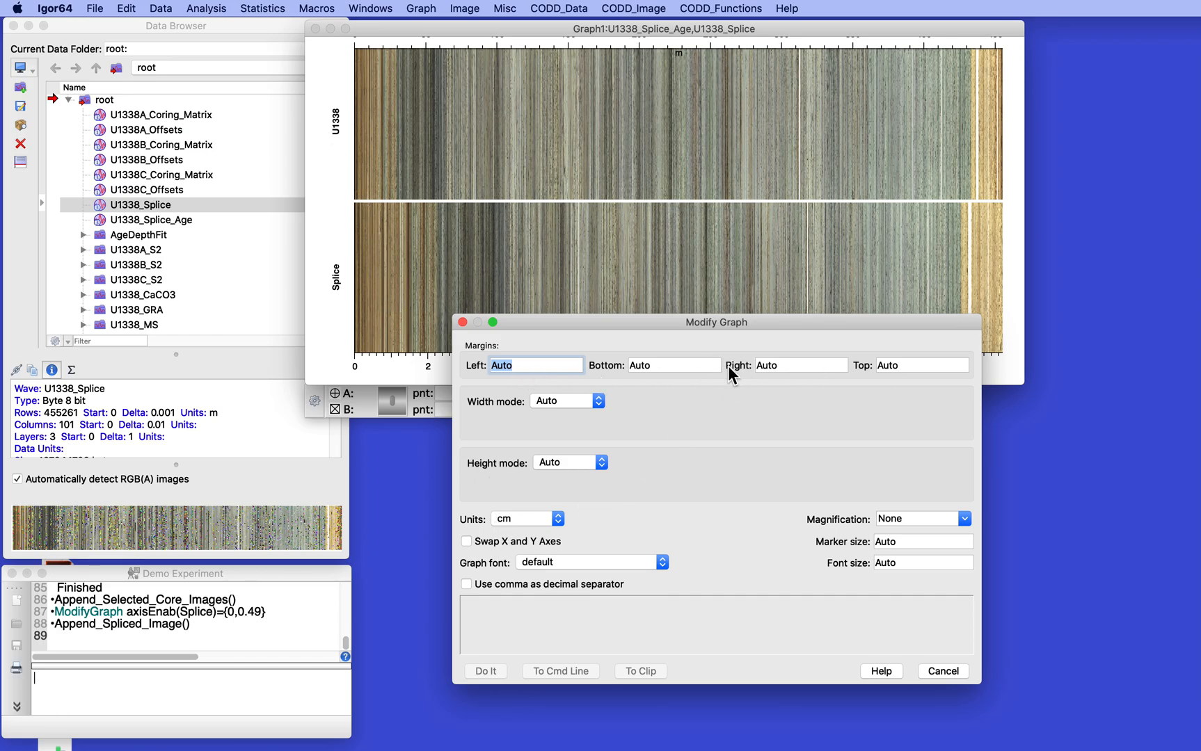
{"action": "left_click", "coordinate": [902, 365]}
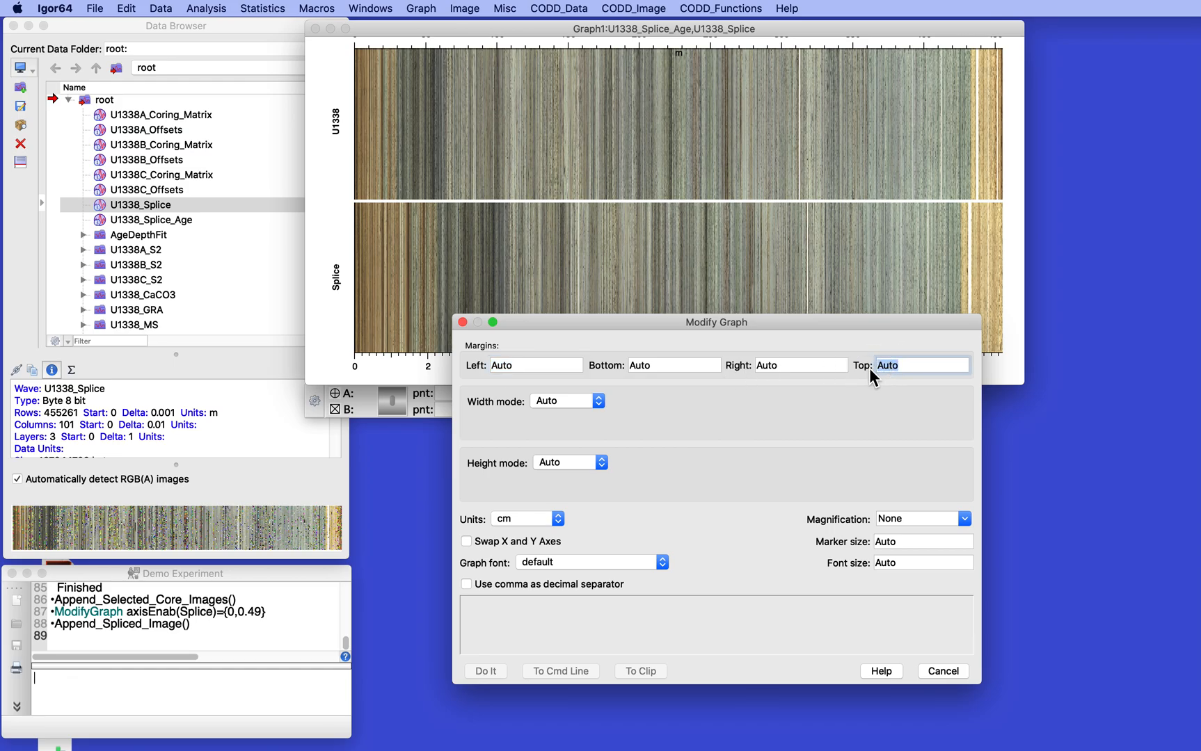
{"action": "type", "text": "0"}
{"action": "left_click", "coordinate": [485, 672]}
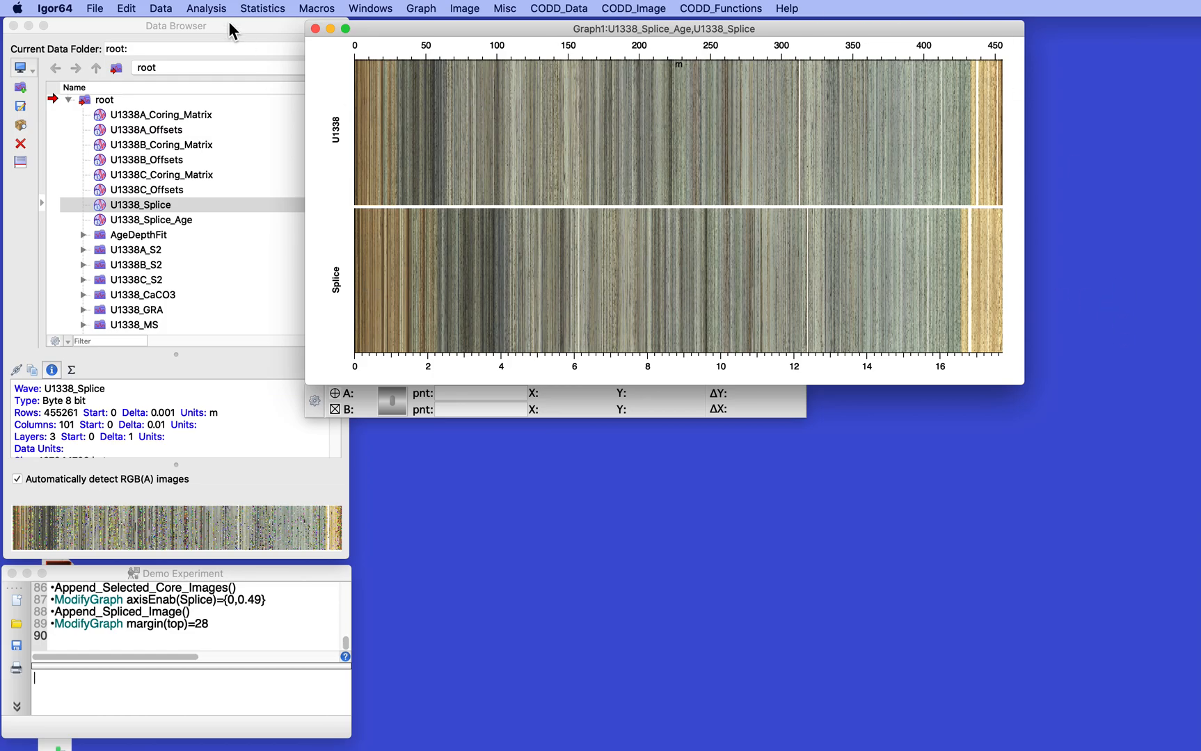
{"action": "left_click", "coordinate": [315, 29]}
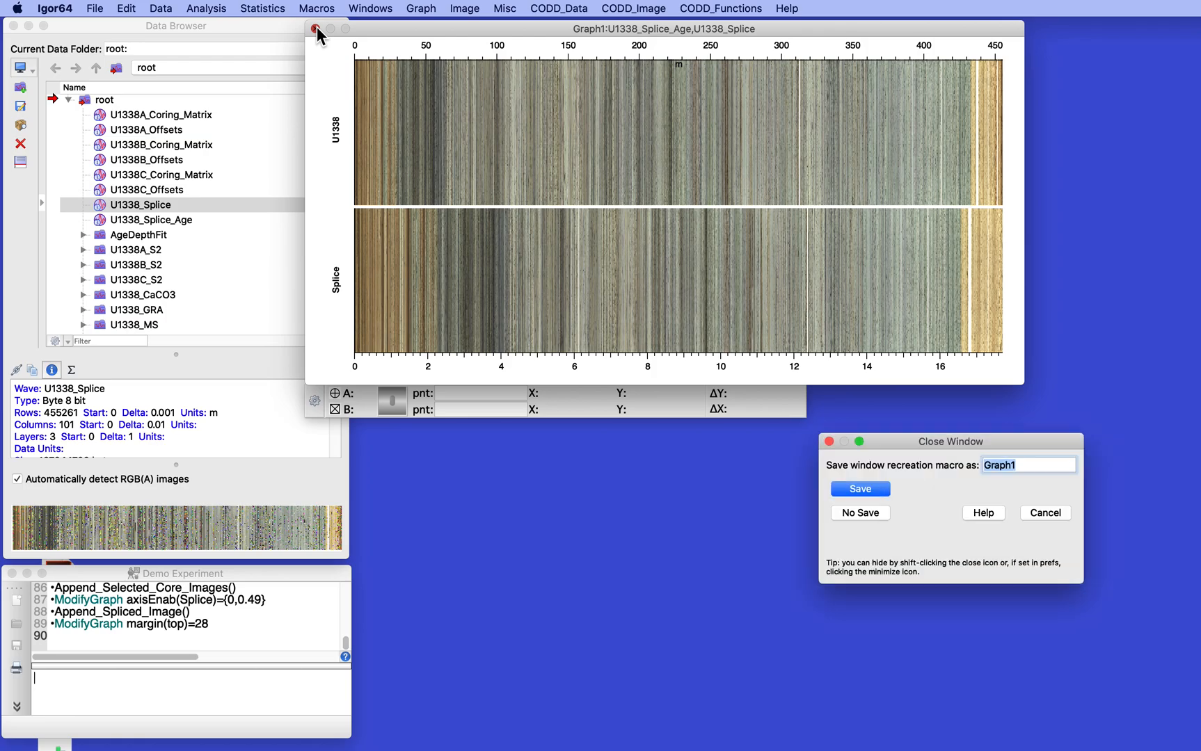
{"action": "left_click", "coordinate": [872, 516]}
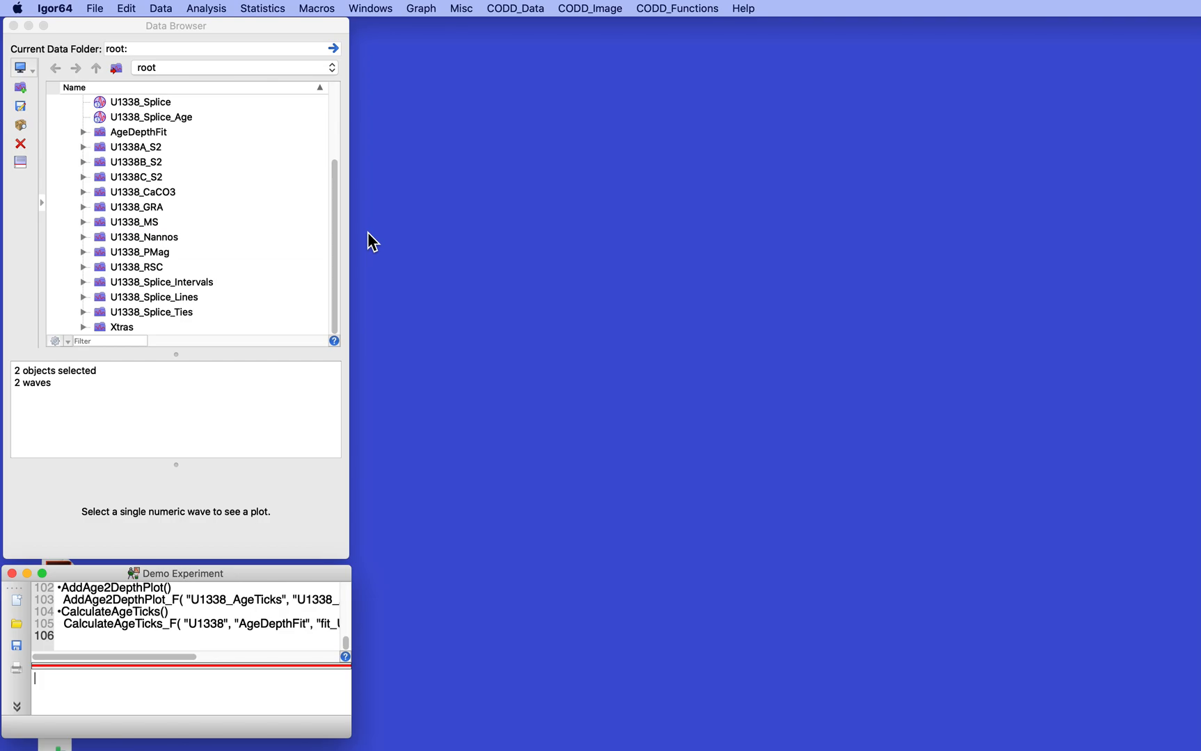
Step: Plot the U1338 spliced image in a new graph on a Depth scale from 0 to 100%, and reshape its window into a wide, low strip
{"action": "left_click", "coordinate": [577, 9]}
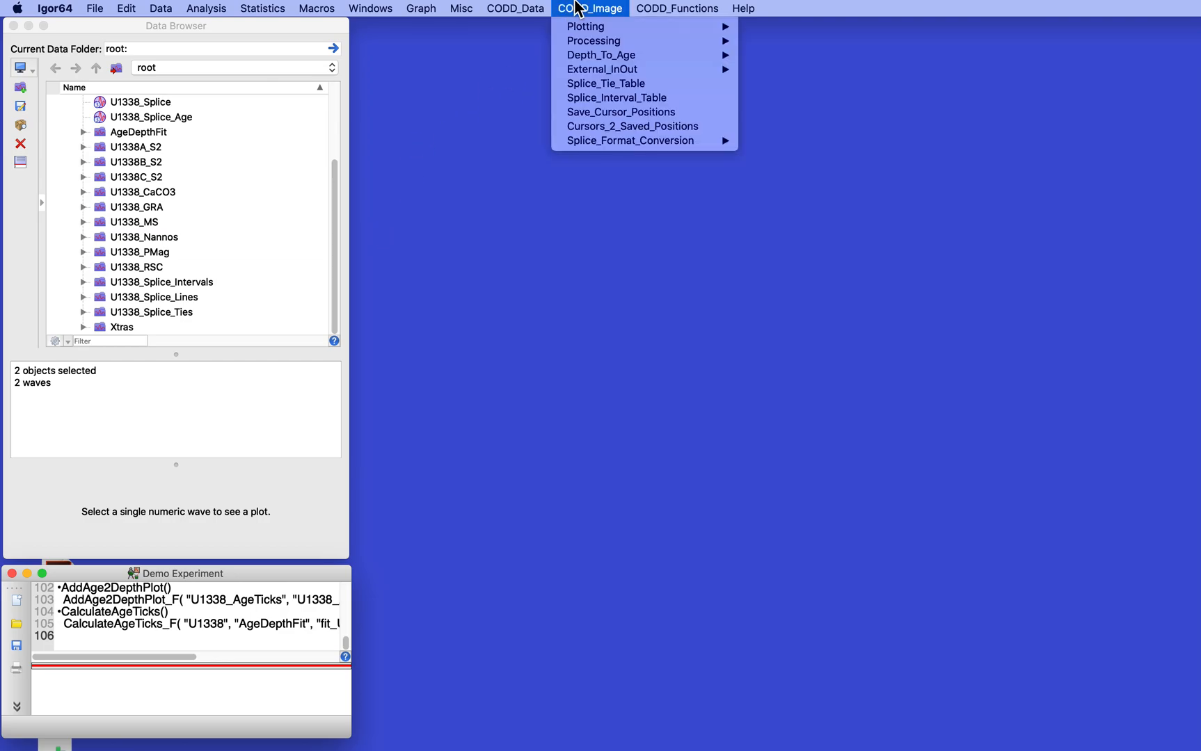
{"action": "mouse_move", "coordinate": [585, 26]}
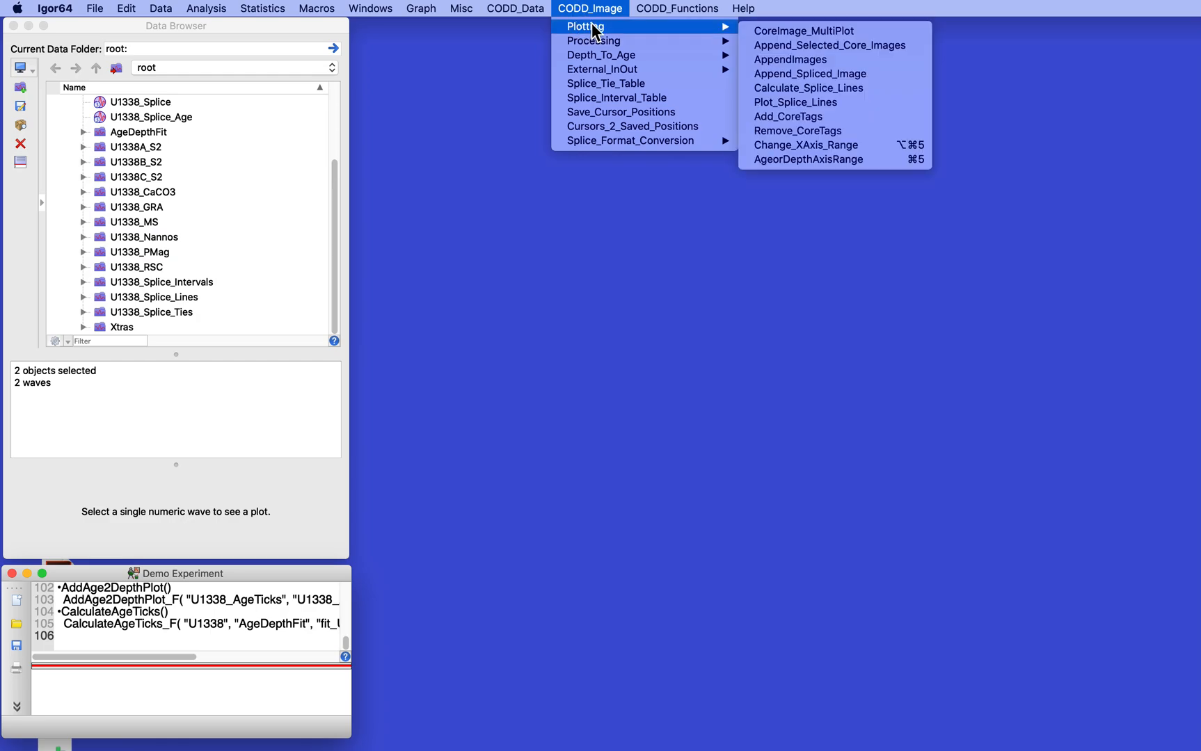
{"action": "left_click", "coordinate": [840, 81]}
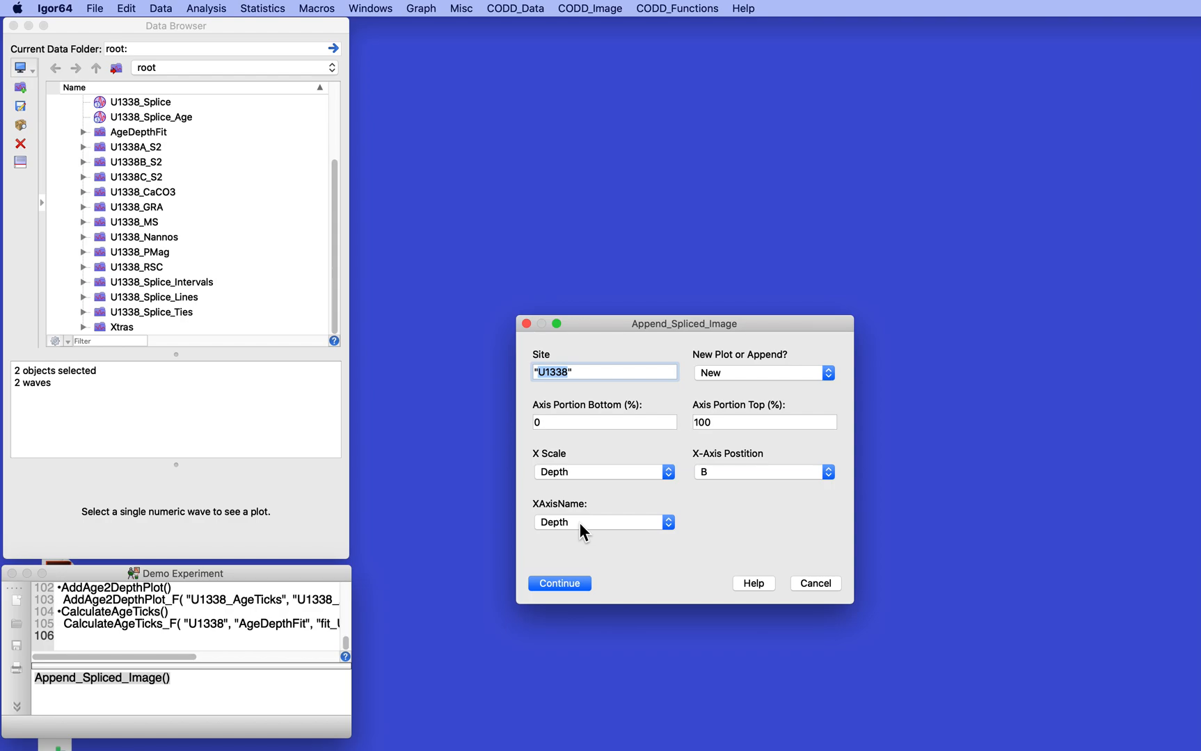
{"action": "left_click", "coordinate": [561, 584]}
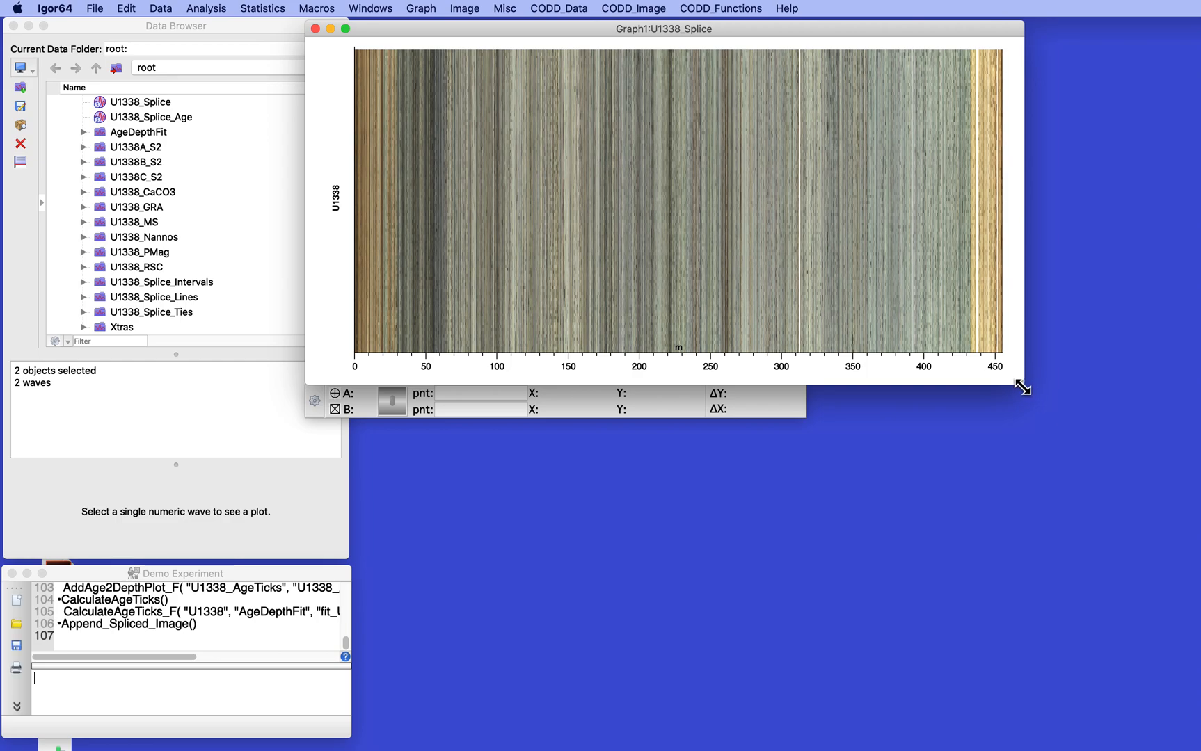
{"action": "left_click_drag", "start_coordinate": [1016, 381], "coordinate": [1113, 168]}
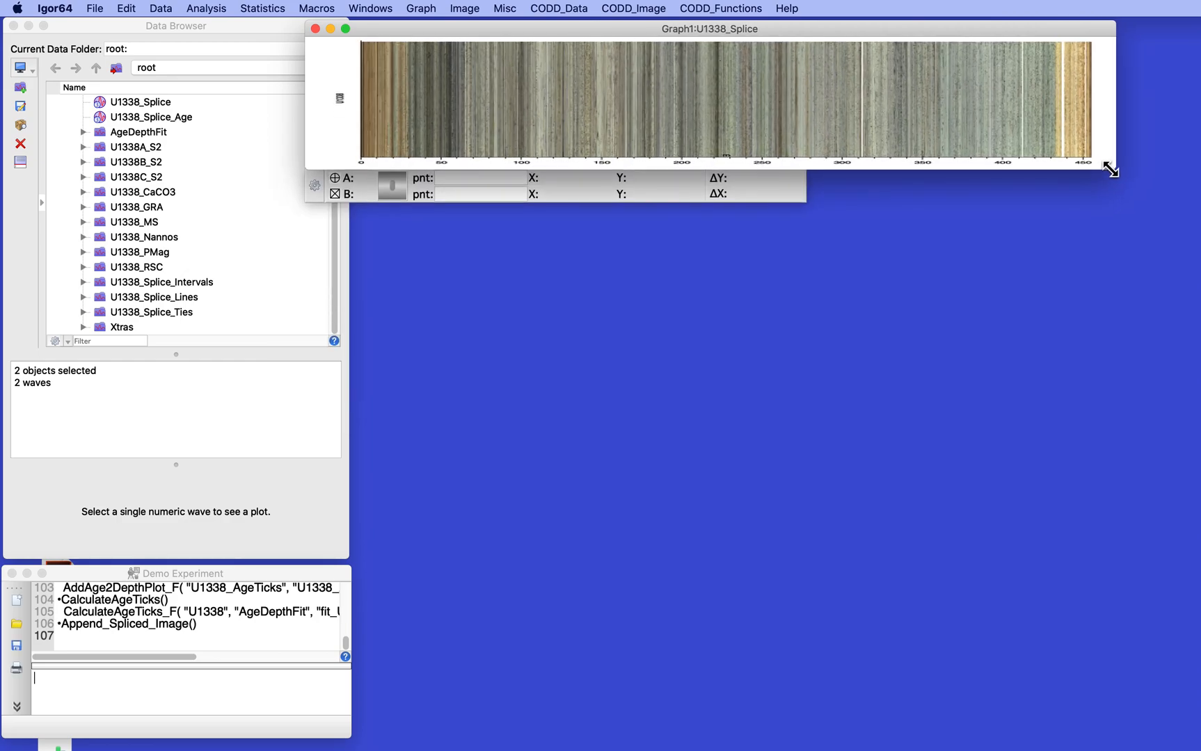
{"action": "left_click_drag", "start_coordinate": [628, 25], "coordinate": [694, 59]}
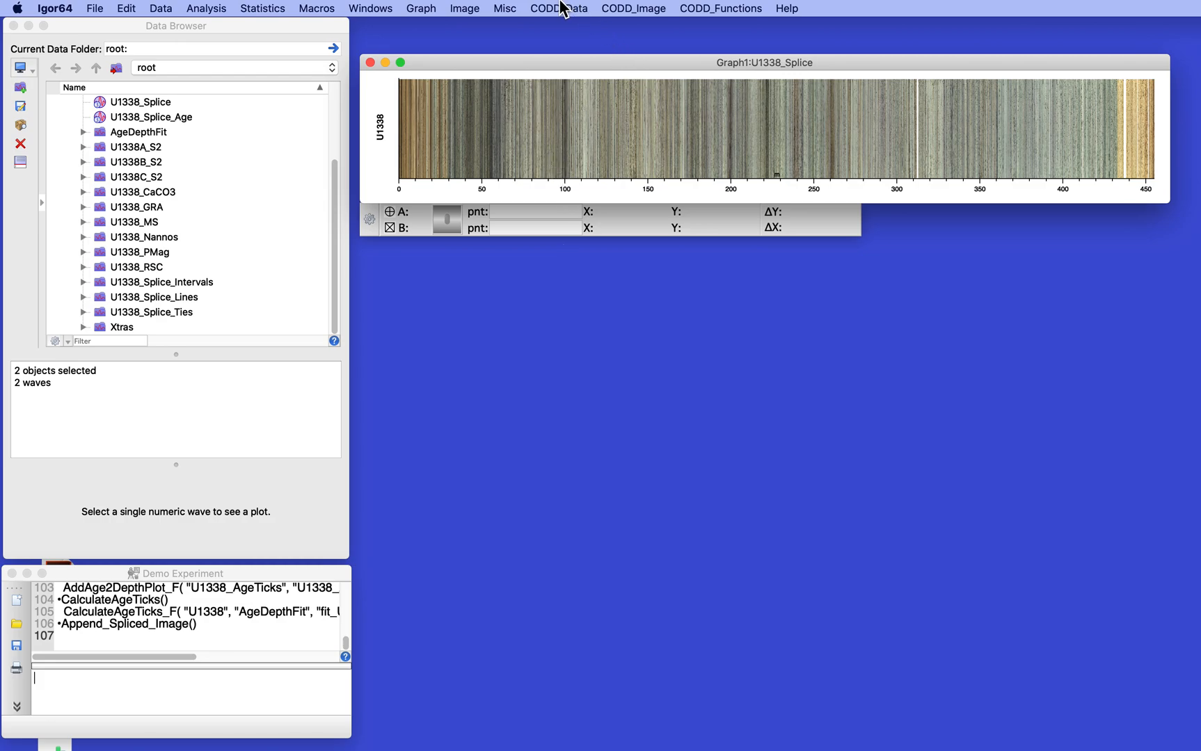
Step: Calculate age ticks for U1338 at 1 Myr increments from the AgeDepthFit folder, using fit_U1338_AgeWv and fit_U1338_DepthWv
{"action": "left_click", "coordinate": [627, 9]}
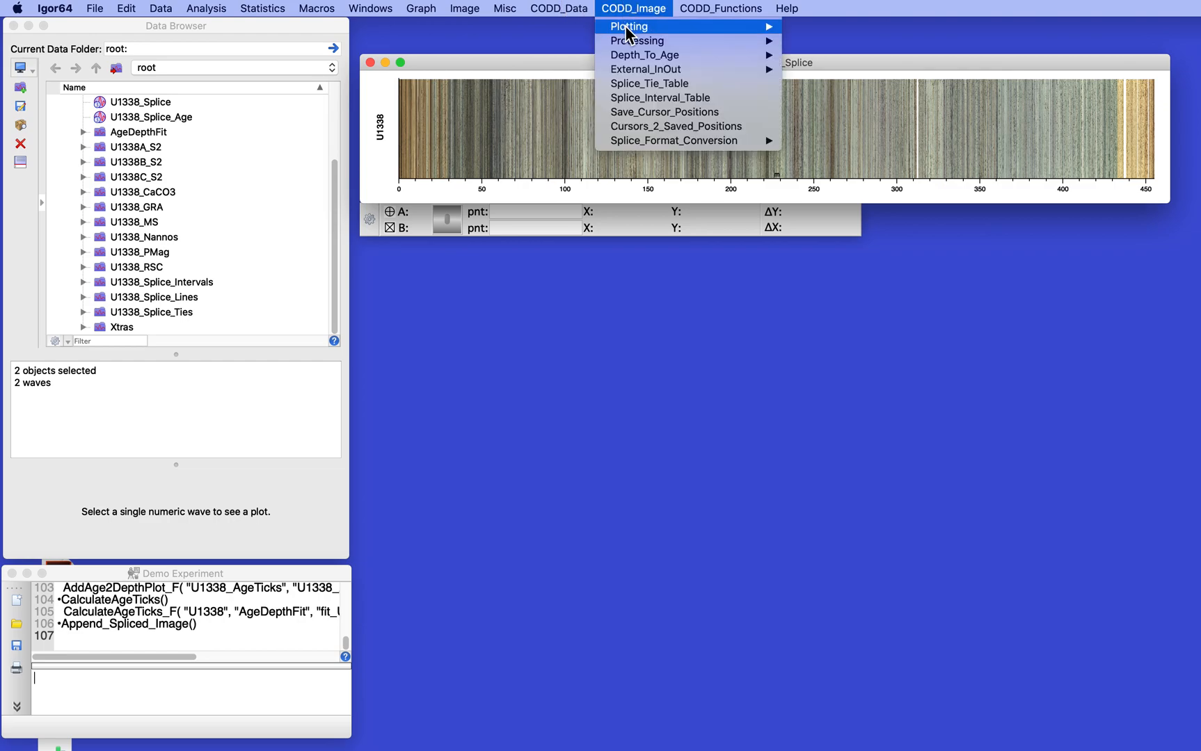
{"action": "mouse_move", "coordinate": [629, 57]}
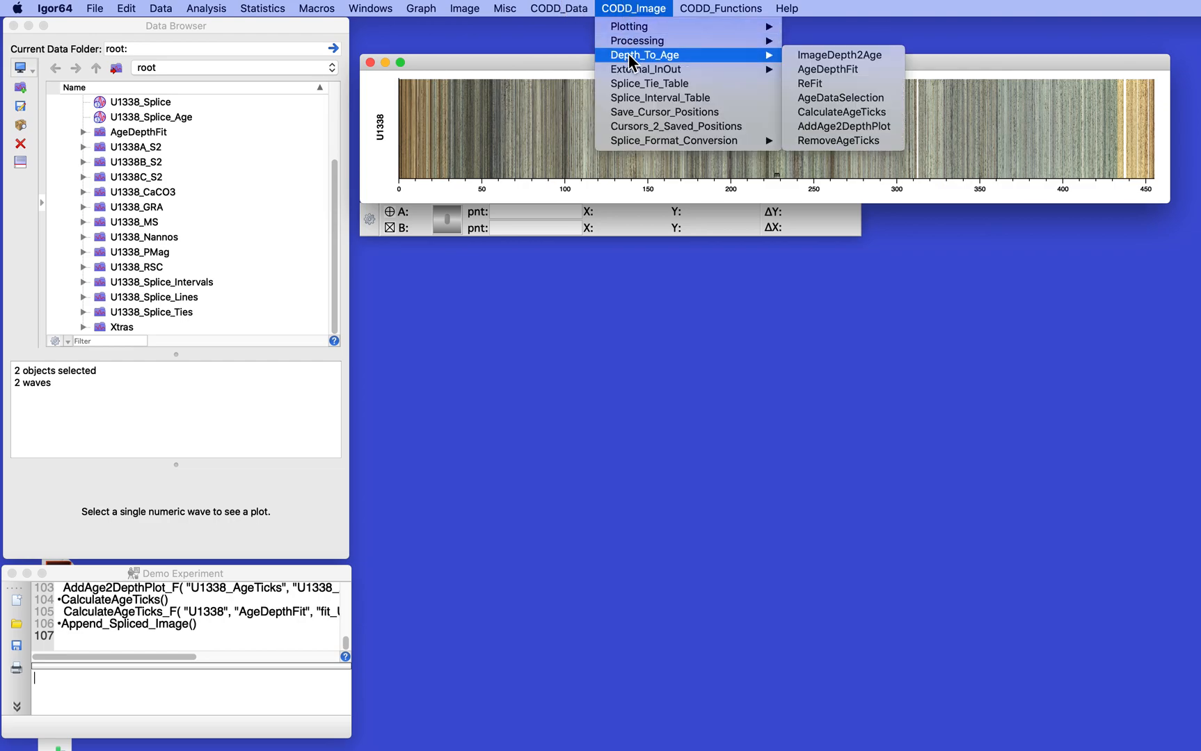
{"action": "left_click", "coordinate": [857, 117]}
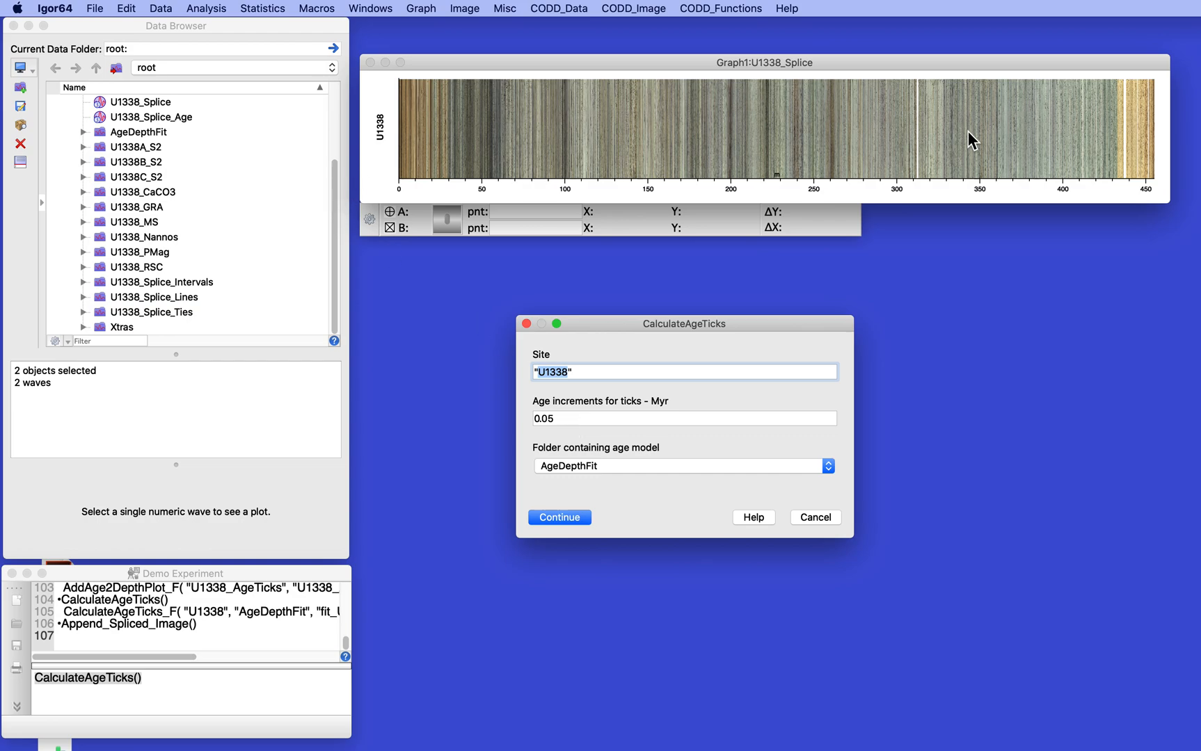
{"action": "left_click", "coordinate": [586, 418]}
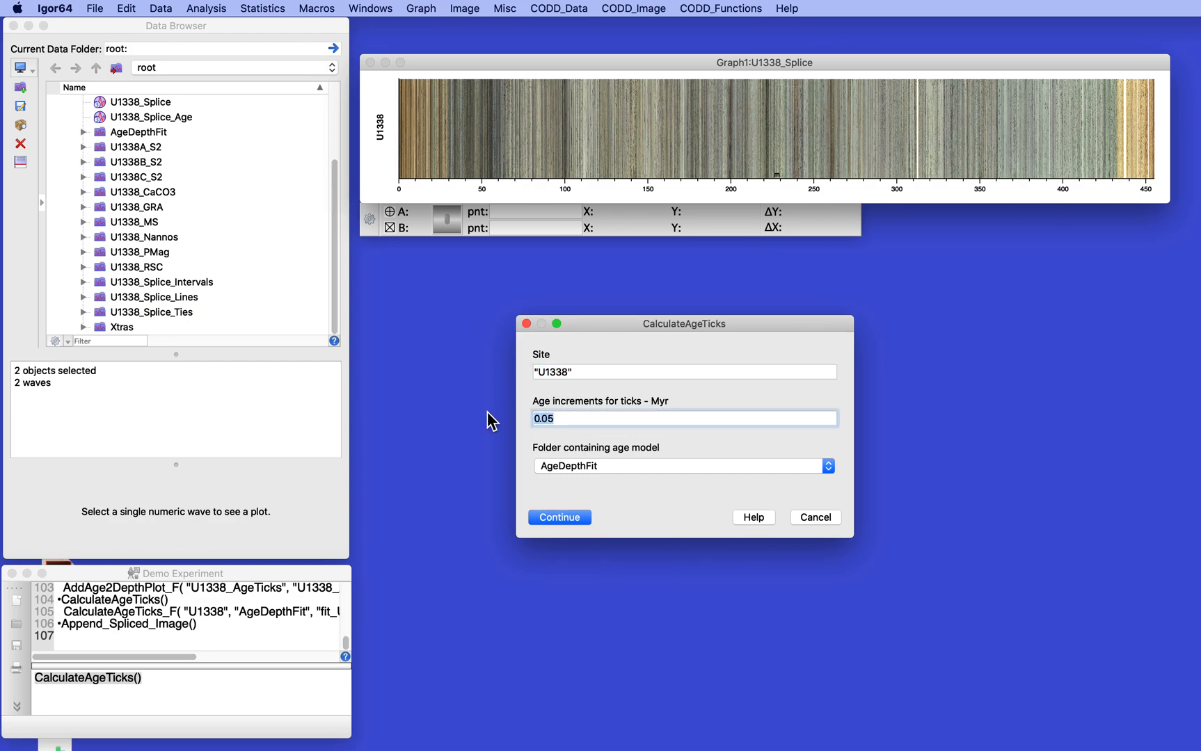
{"action": "type", "text": "1"}
{"action": "left_click", "coordinate": [560, 516]}
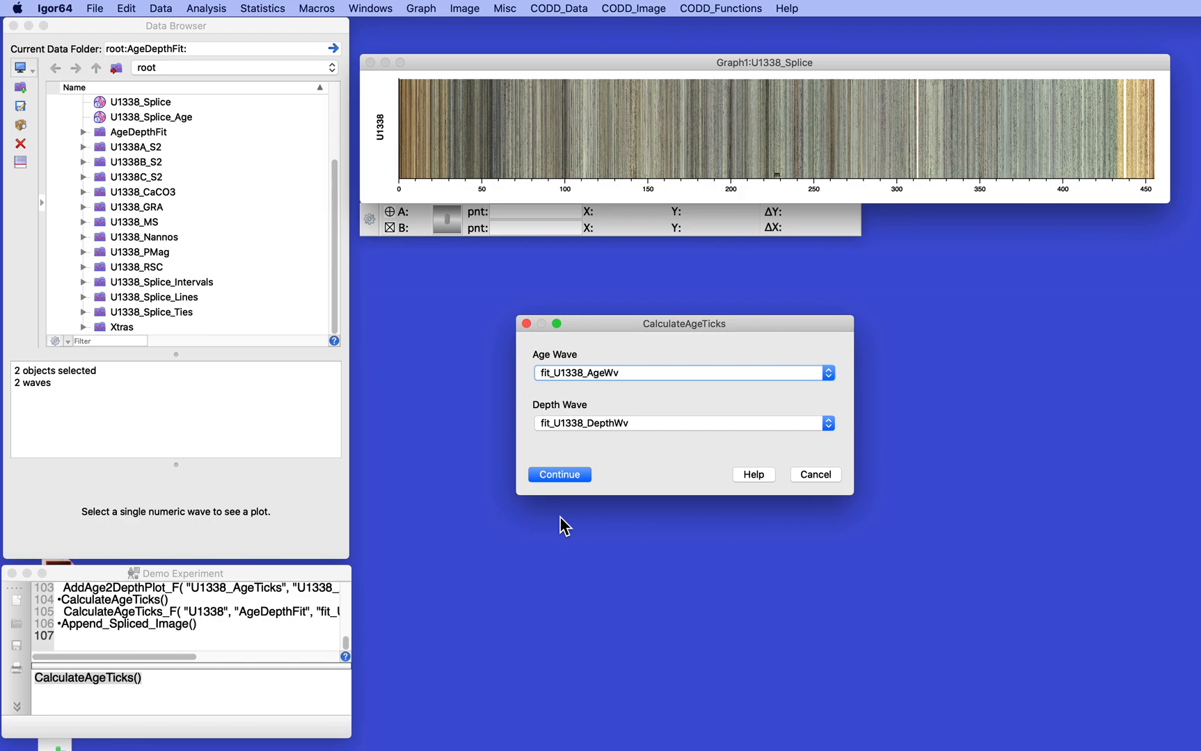
{"action": "left_click", "coordinate": [559, 475]}
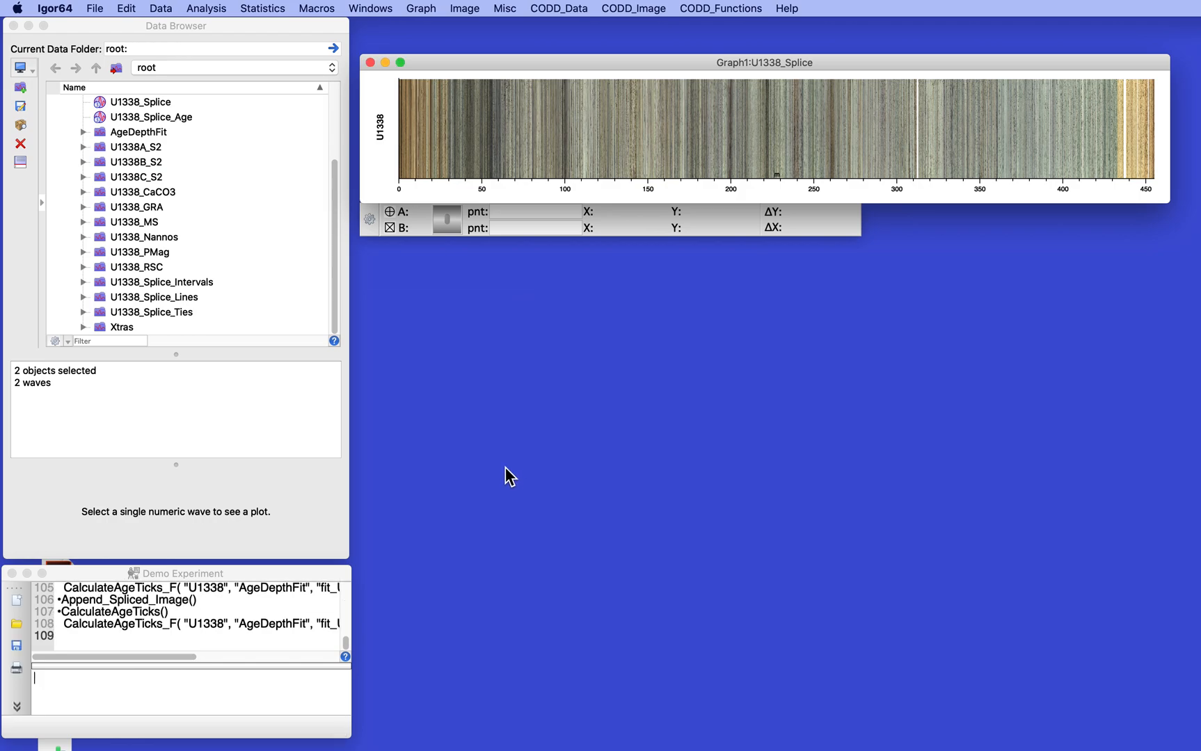
Step: Open the U1338_AgeTickDepths and U1338_AgeTicks waves from Xtras/AgeTicks together in a table placed below the graph
{"action": "left_click", "coordinate": [82, 327]}
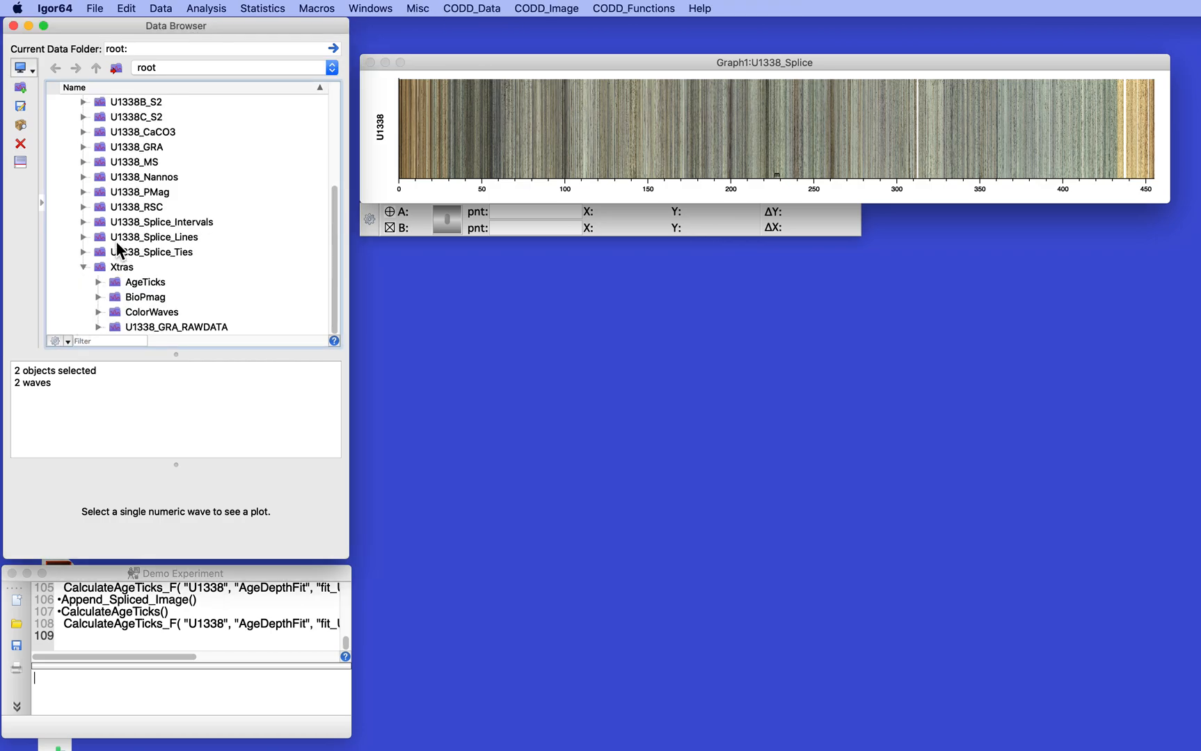
{"action": "left_click", "coordinate": [97, 281]}
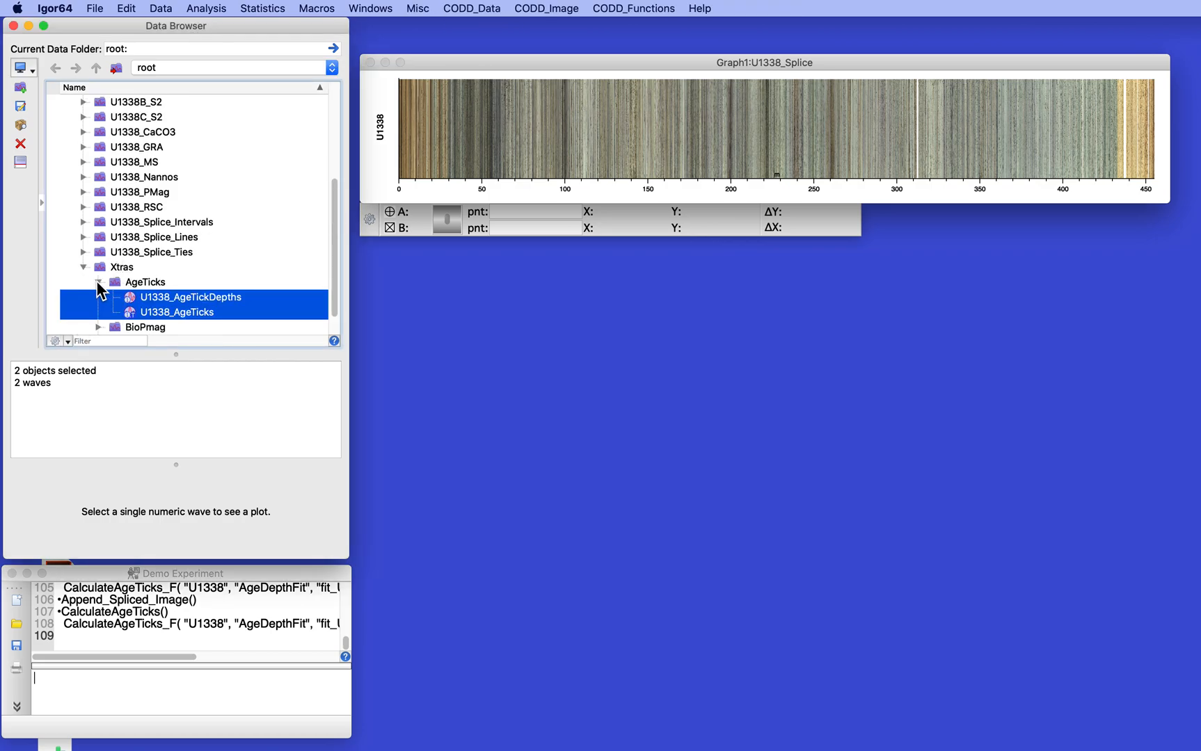
{"action": "right_click", "coordinate": [129, 304]}
{"action": "left_click", "coordinate": [133, 310]}
{"action": "left_click_drag", "start_coordinate": [671, 352], "coordinate": [522, 211]}
Step: Compare the tick ages with their depths in the table, and close it without saving a recreation macro
{"action": "left_click", "coordinate": [546, 263]}
{"action": "left_click", "coordinate": [547, 271]}
{"action": "left_click", "coordinate": [546, 288]}
{"action": "left_click", "coordinate": [547, 306]}
{"action": "left_click", "coordinate": [545, 327]}
{"action": "left_click", "coordinate": [539, 360]}
{"action": "left_click", "coordinate": [534, 391]}
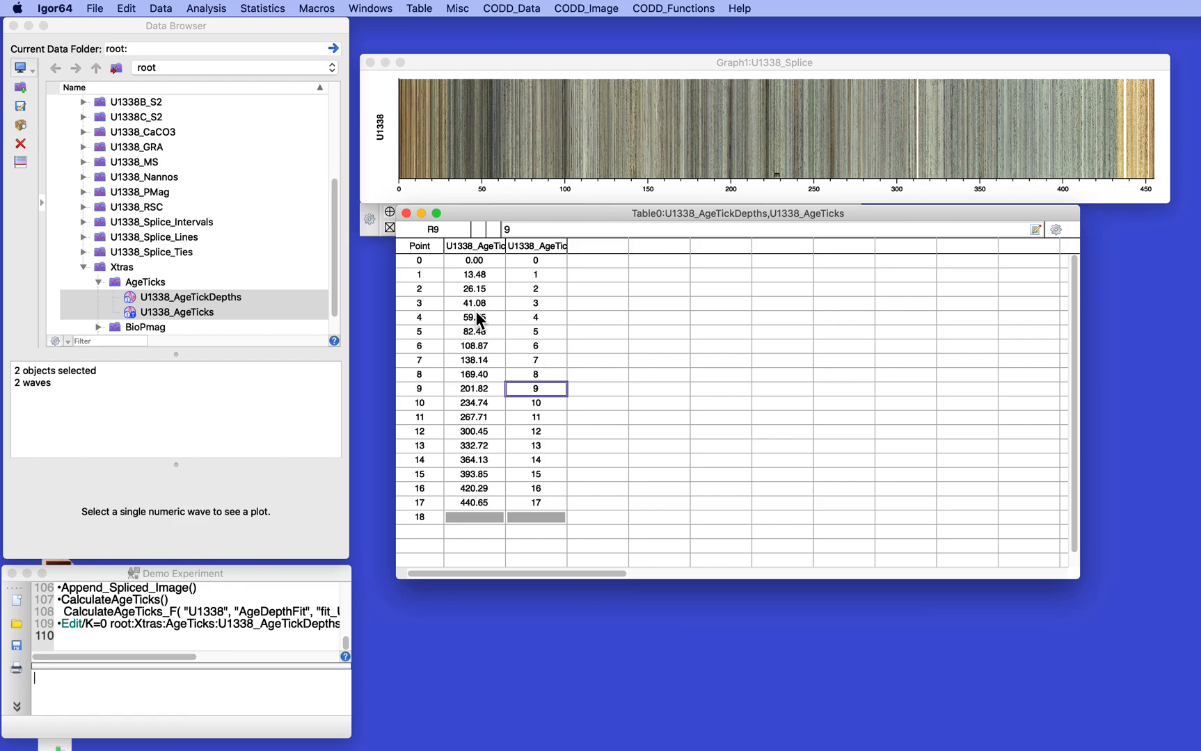
{"action": "left_click", "coordinate": [407, 213]}
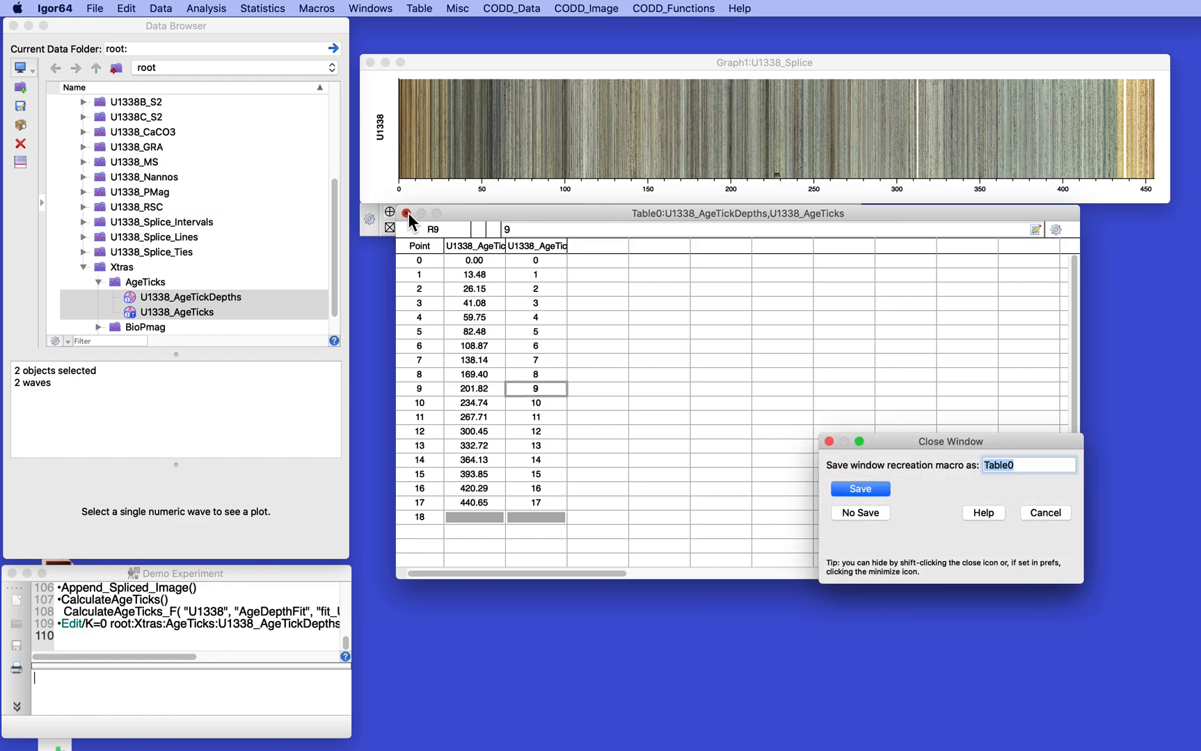
{"action": "left_click", "coordinate": [860, 513]}
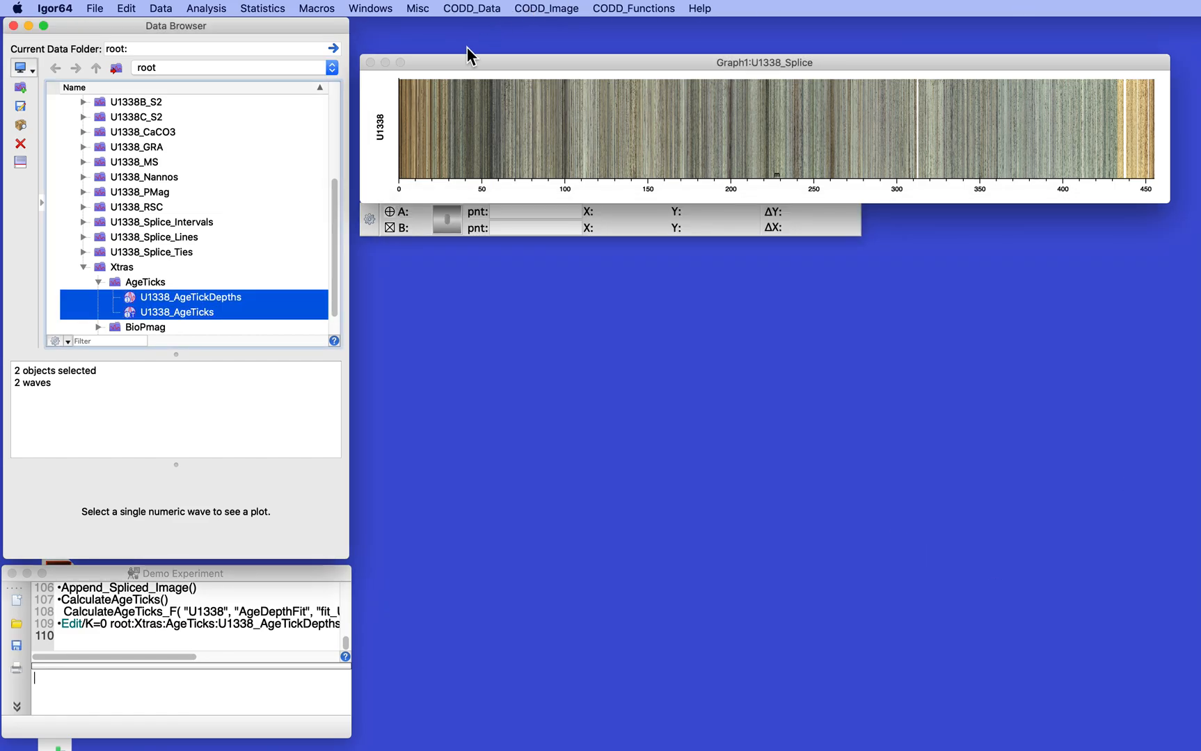
Step: Add an age axis to the depth plot, with U1338_AgeTicks as tick labels and U1338_AgeTickDepths as tick depths
{"action": "left_click", "coordinate": [530, 8]}
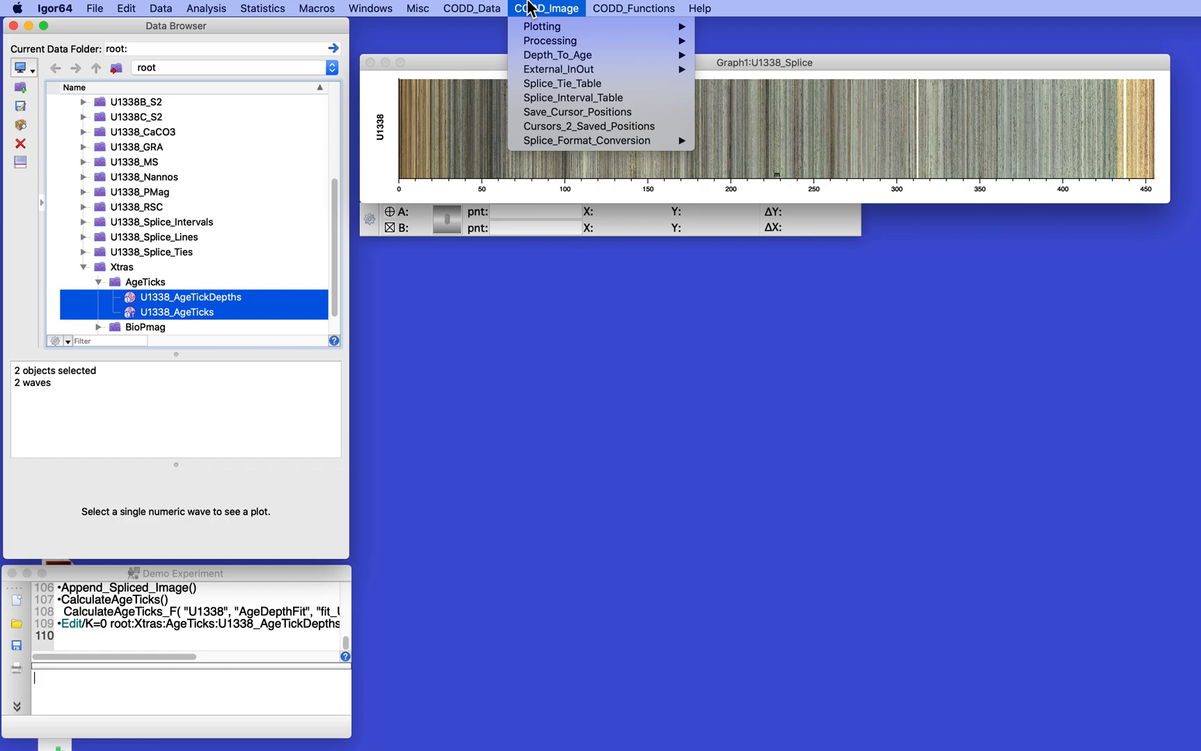
{"action": "mouse_move", "coordinate": [544, 33]}
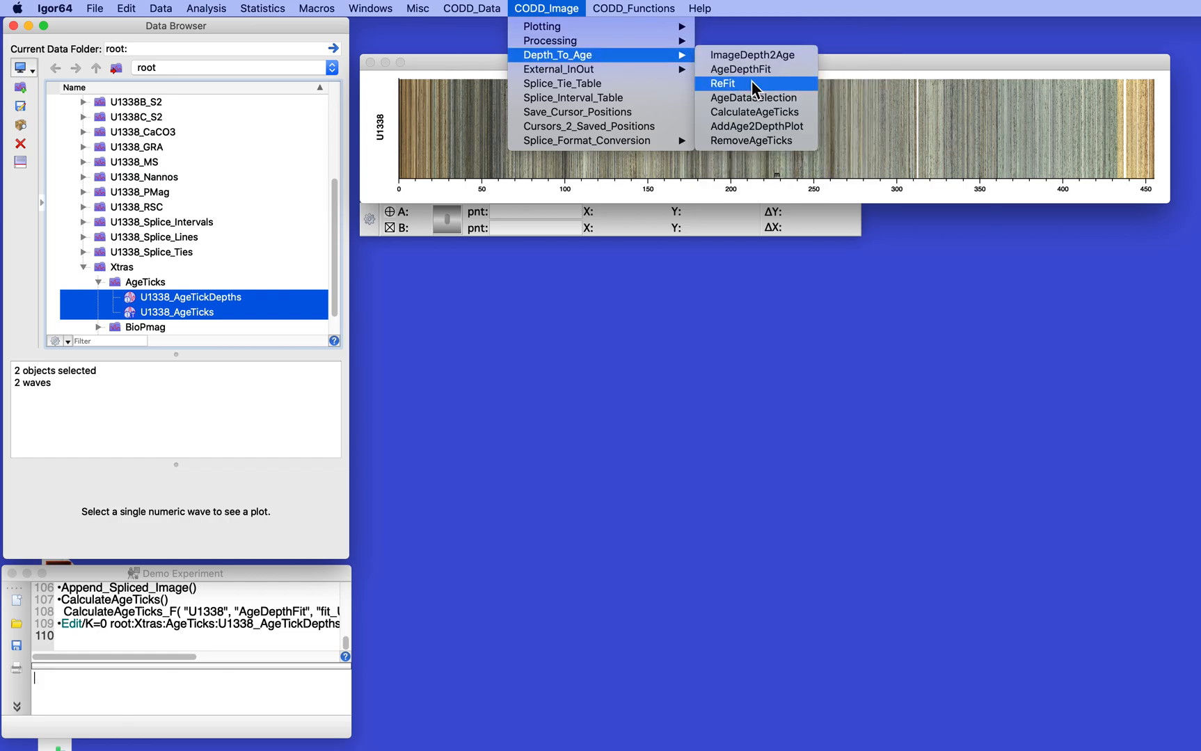
{"action": "left_click", "coordinate": [757, 126]}
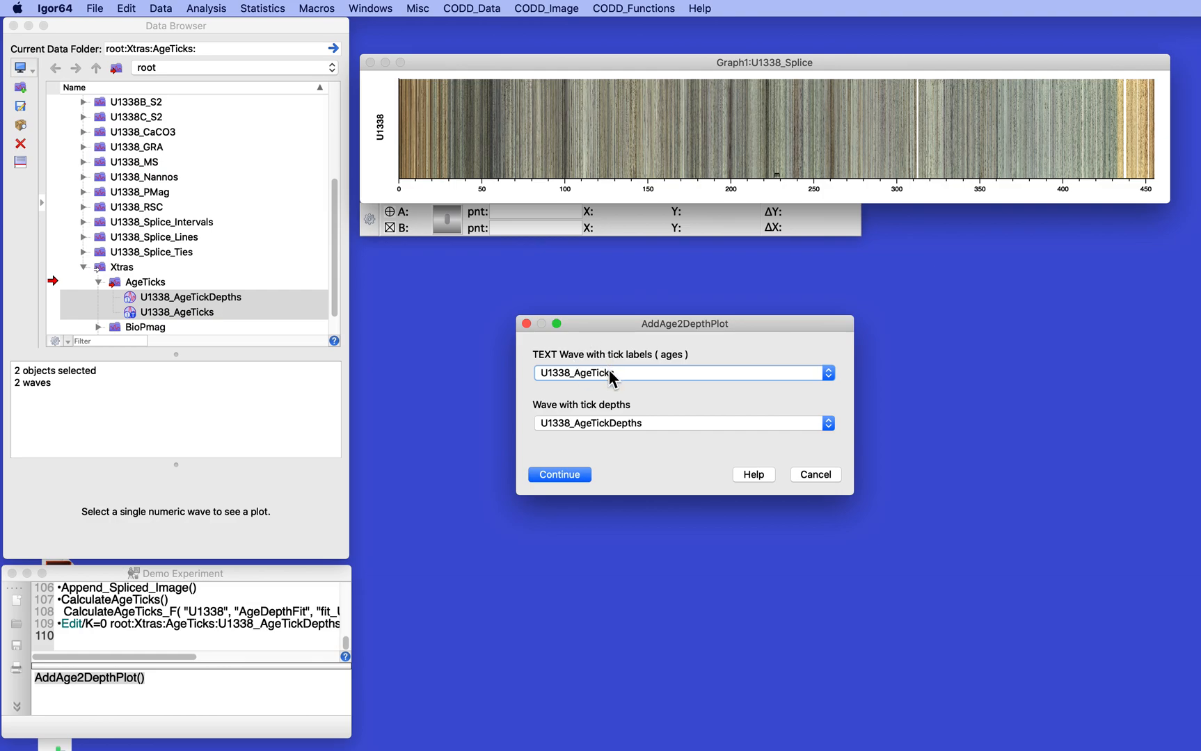
{"action": "left_click", "coordinate": [548, 476]}
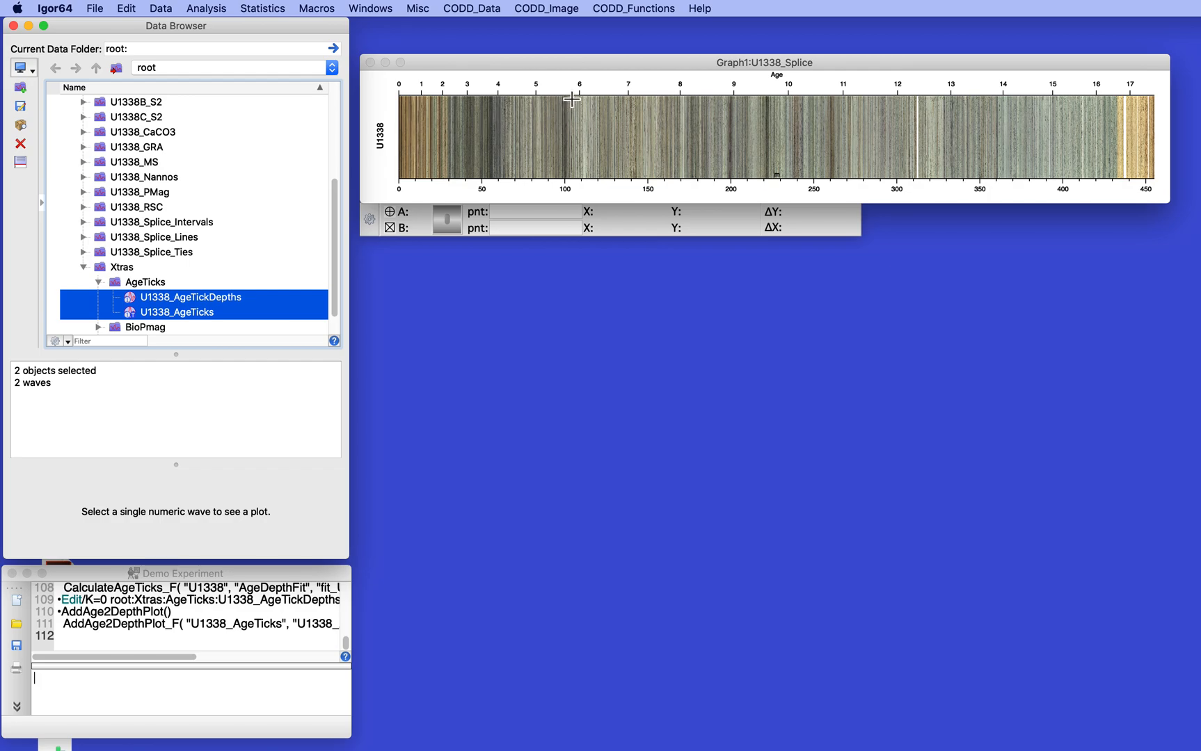
Step: Expand the graph to the depth range from about 106 to 142 m
{"action": "left_click_drag", "start_coordinate": [572, 100], "coordinate": [632, 143]}
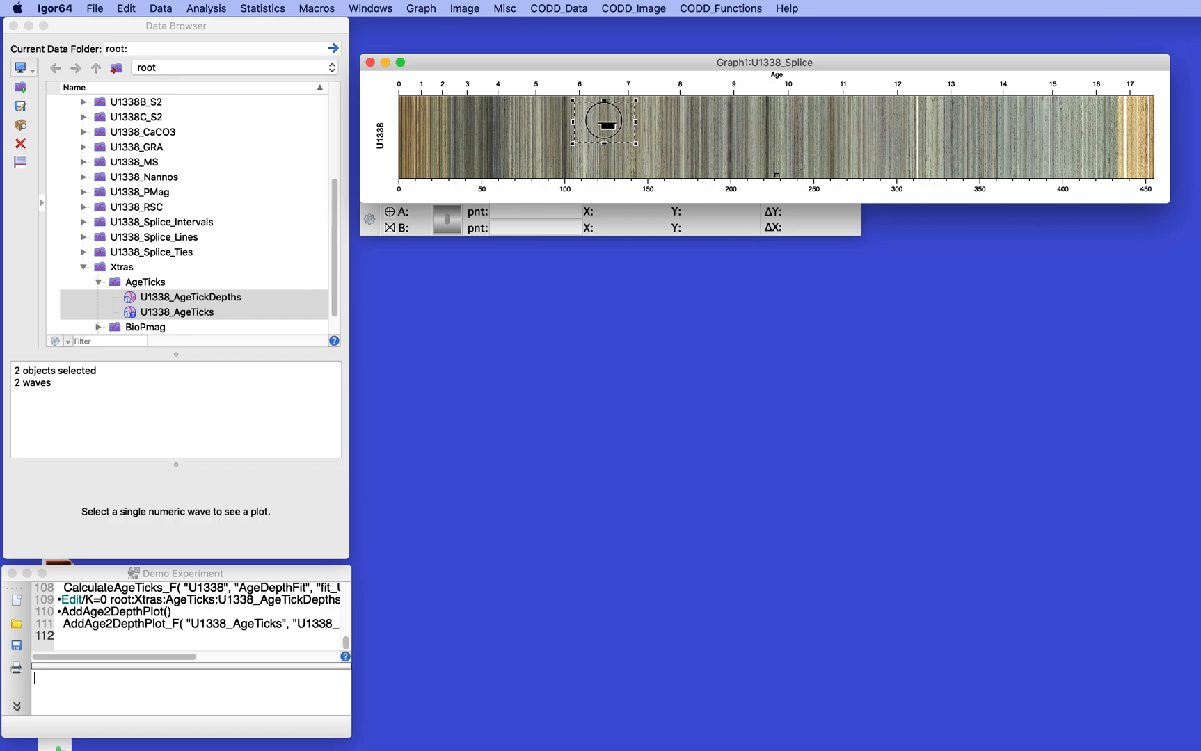
{"action": "left_click", "coordinate": [610, 123]}
{"action": "left_click", "coordinate": [629, 155]}
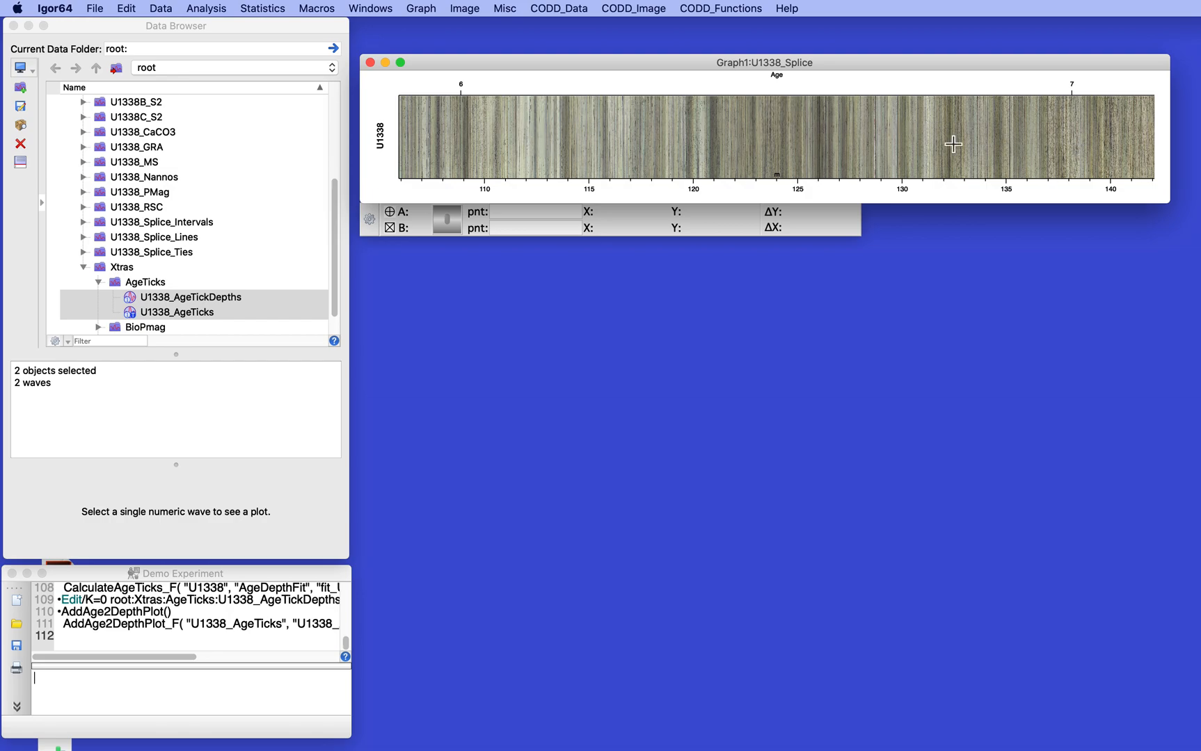
Step: Recalculate the U1338 age ticks at 0.025 Myr increments from the AgeDepthFit age model
{"action": "left_click", "coordinate": [640, 8]}
{"action": "mouse_move", "coordinate": [640, 55]}
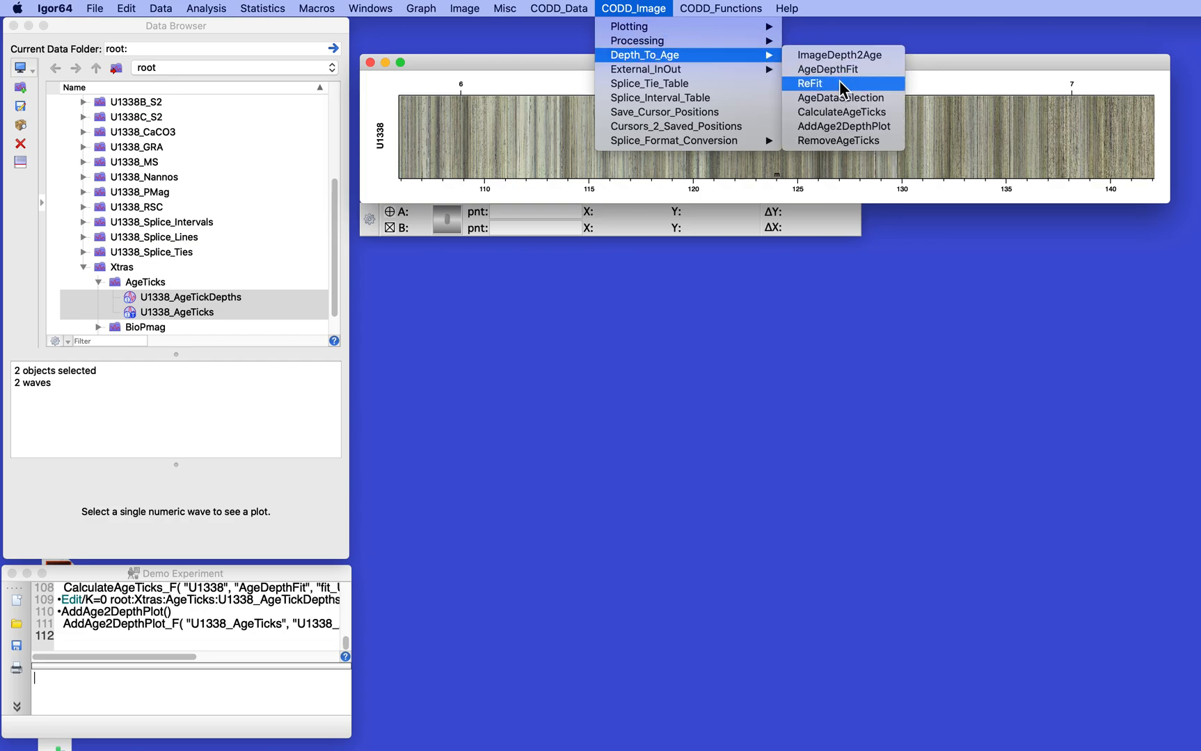
{"action": "left_click", "coordinate": [840, 112]}
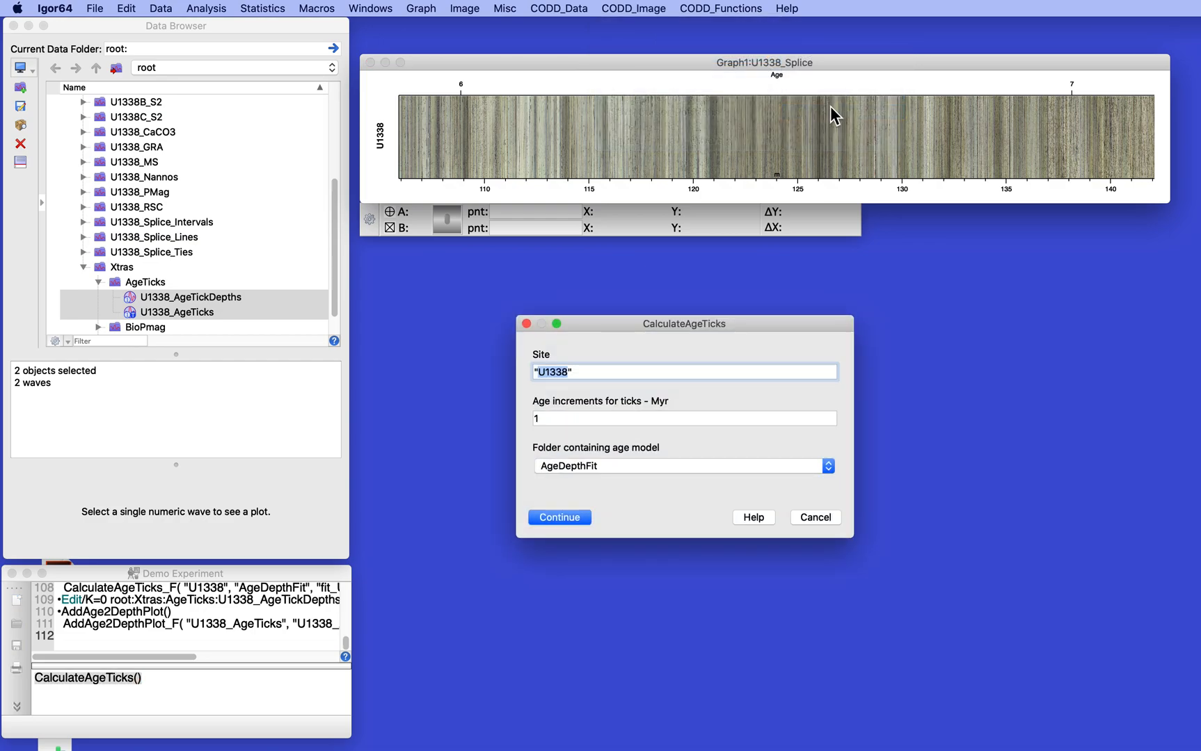
{"action": "left_click_drag", "start_coordinate": [559, 420], "coordinate": [521, 417]}
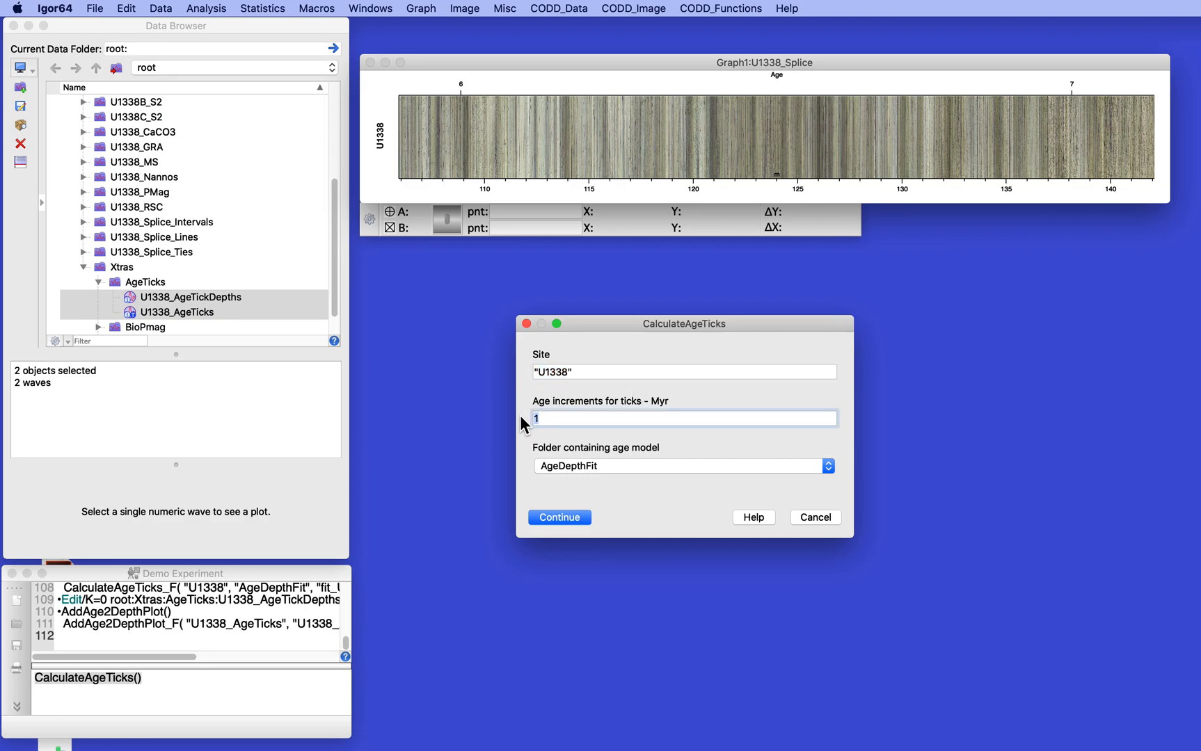
{"action": "type", "text": ".025"}
{"action": "left_click", "coordinate": [557, 517]}
{"action": "left_click", "coordinate": [559, 477]}
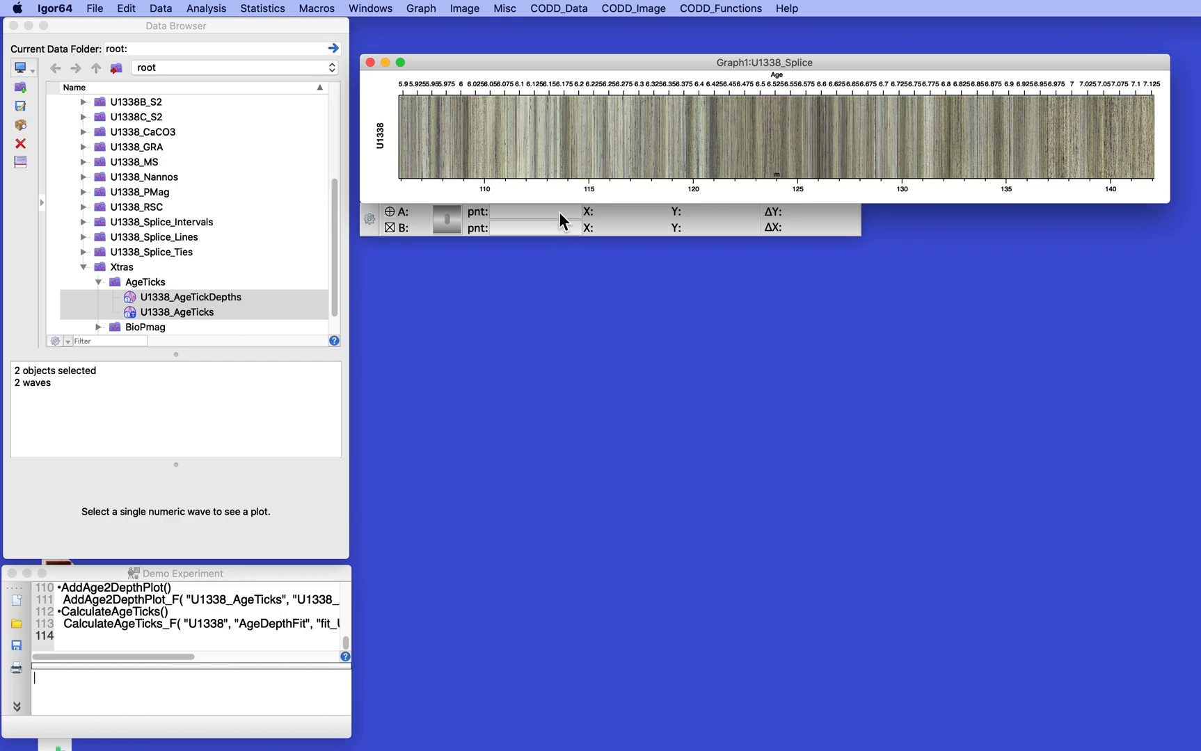
Step: Expand the graph to about 115 to 121 m depth and place cursor A on the image at about 117.81 m
{"action": "left_click_drag", "start_coordinate": [582, 110], "coordinate": [723, 163]}
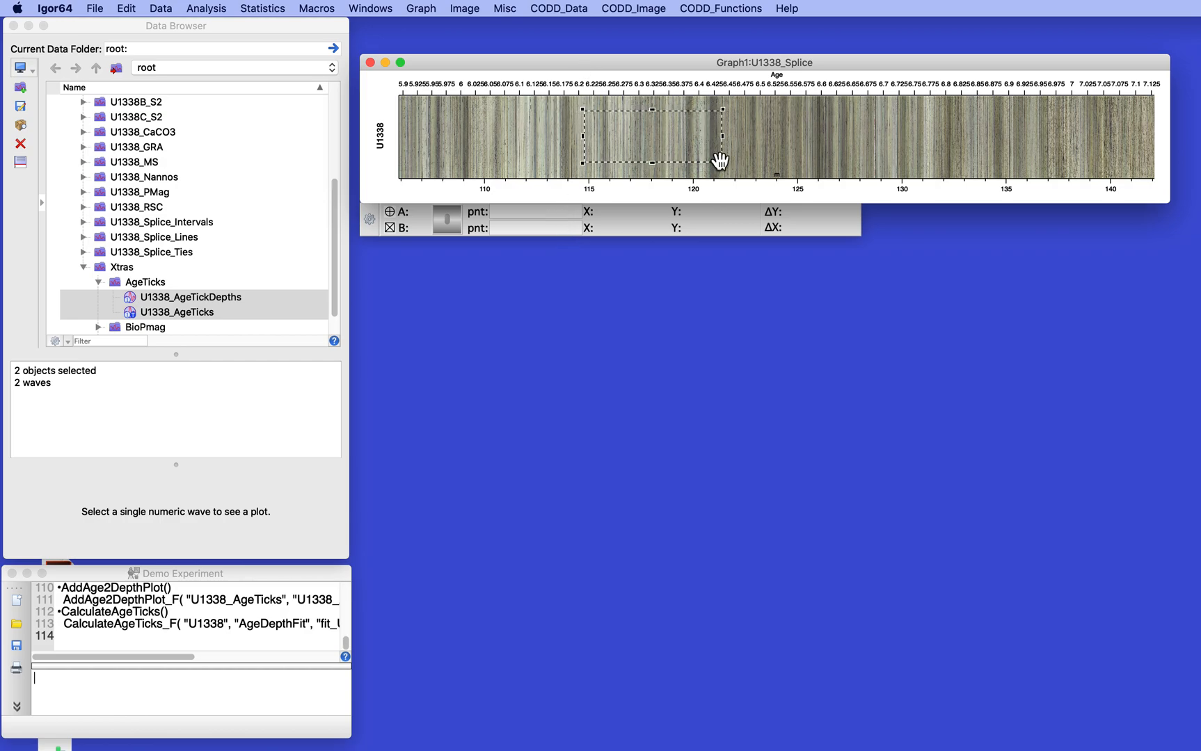
{"action": "left_click", "coordinate": [687, 137]}
{"action": "left_click", "coordinate": [724, 161]}
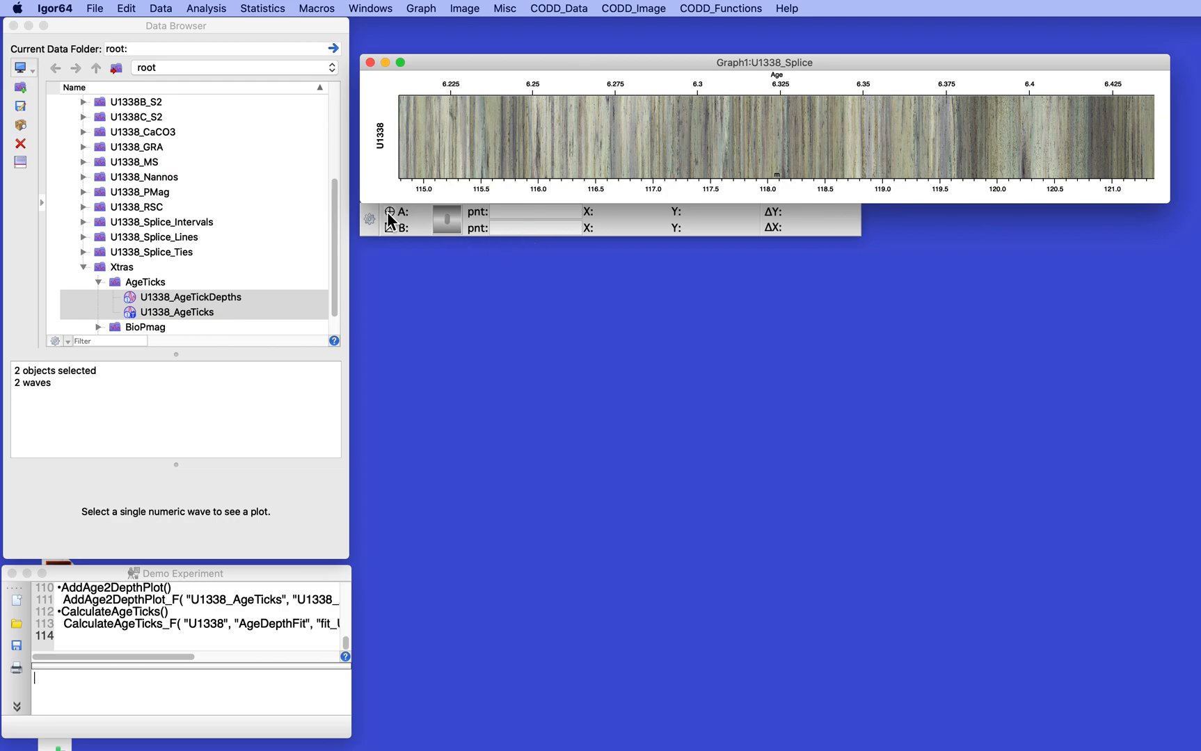
{"action": "left_click_drag", "start_coordinate": [387, 211], "coordinate": [490, 202]}
{"action": "left_click_drag", "start_coordinate": [743, 142], "coordinate": [745, 130]}
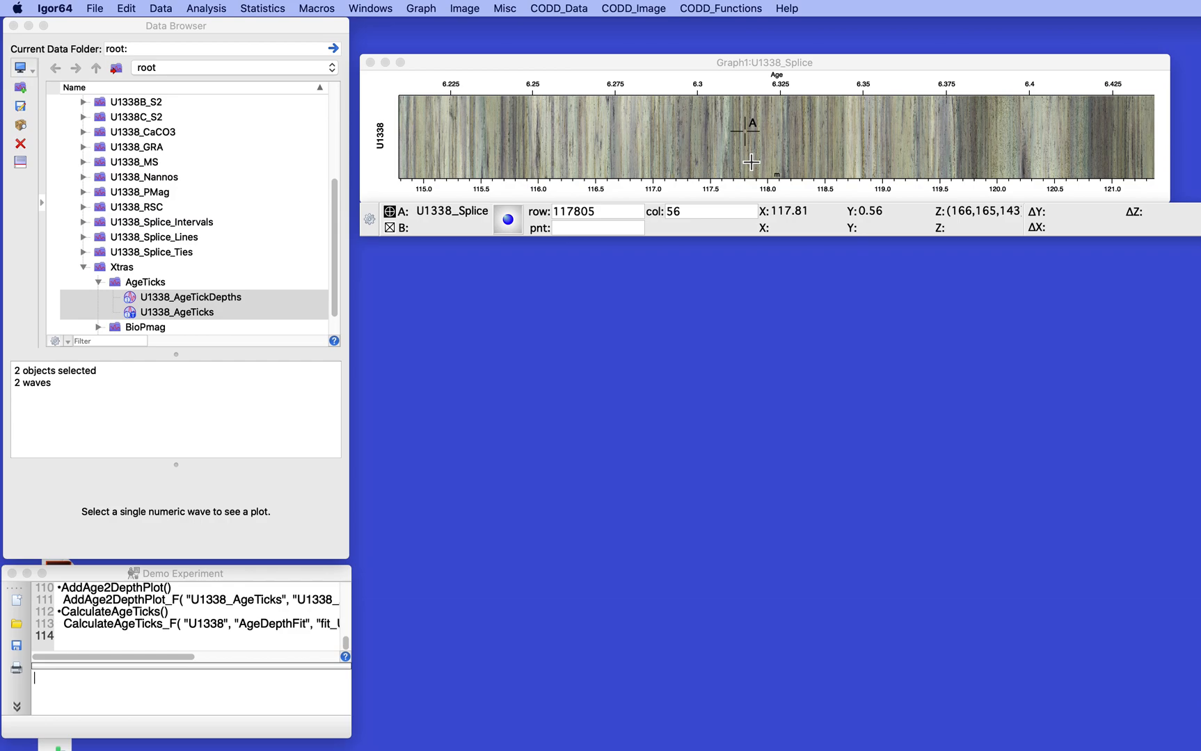
Step: Change the graph cursors to the vertical yellow style and move cursor A to about 115.69 m on the image
{"action": "left_click", "coordinate": [730, 8]}
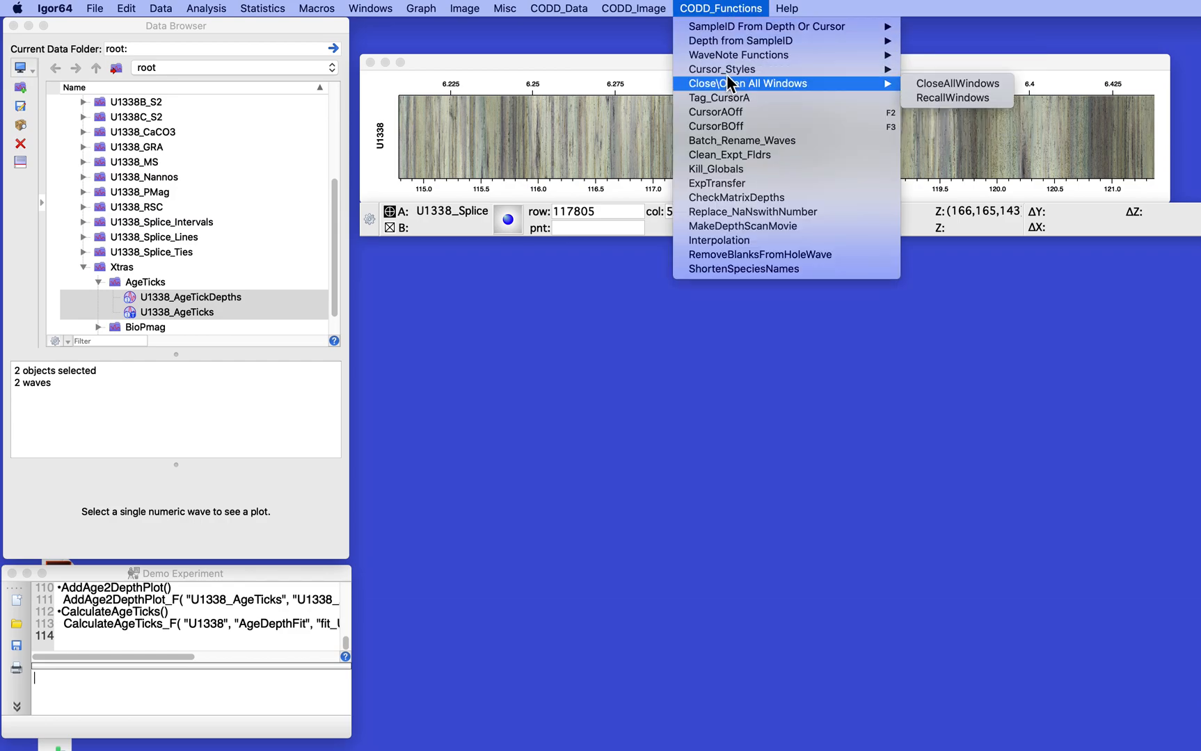
{"action": "mouse_move", "coordinate": [727, 71]}
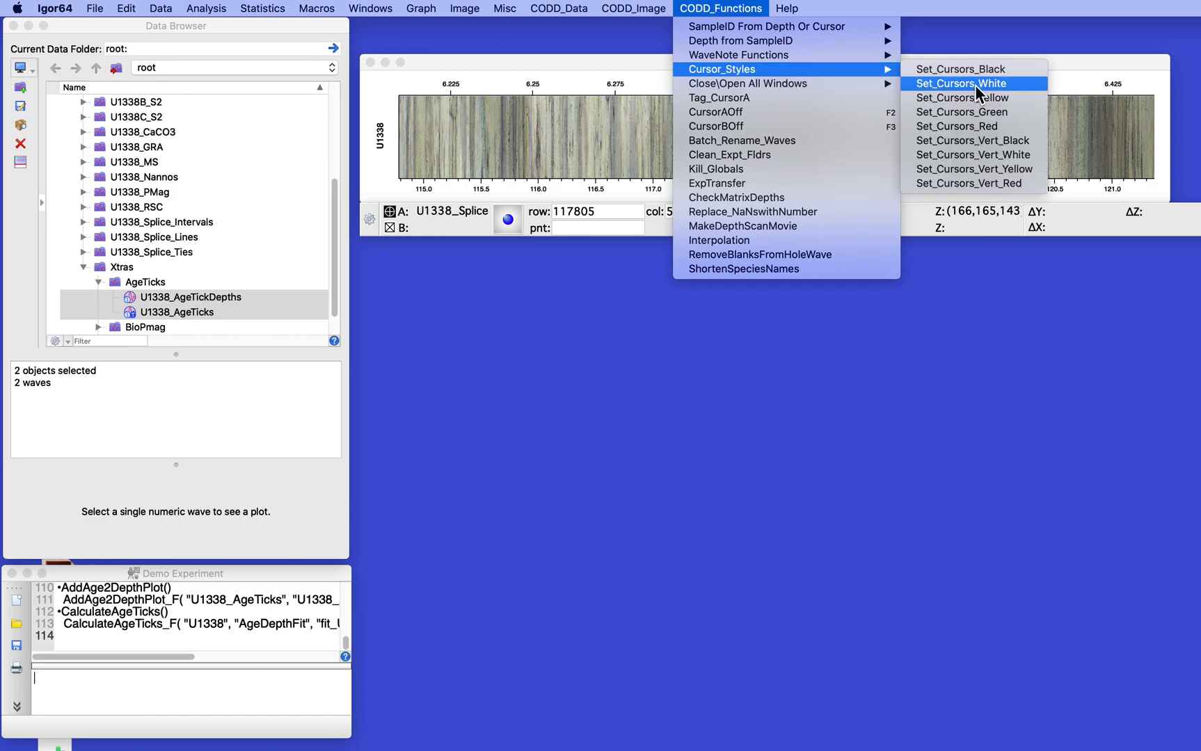
{"action": "left_click", "coordinate": [973, 170]}
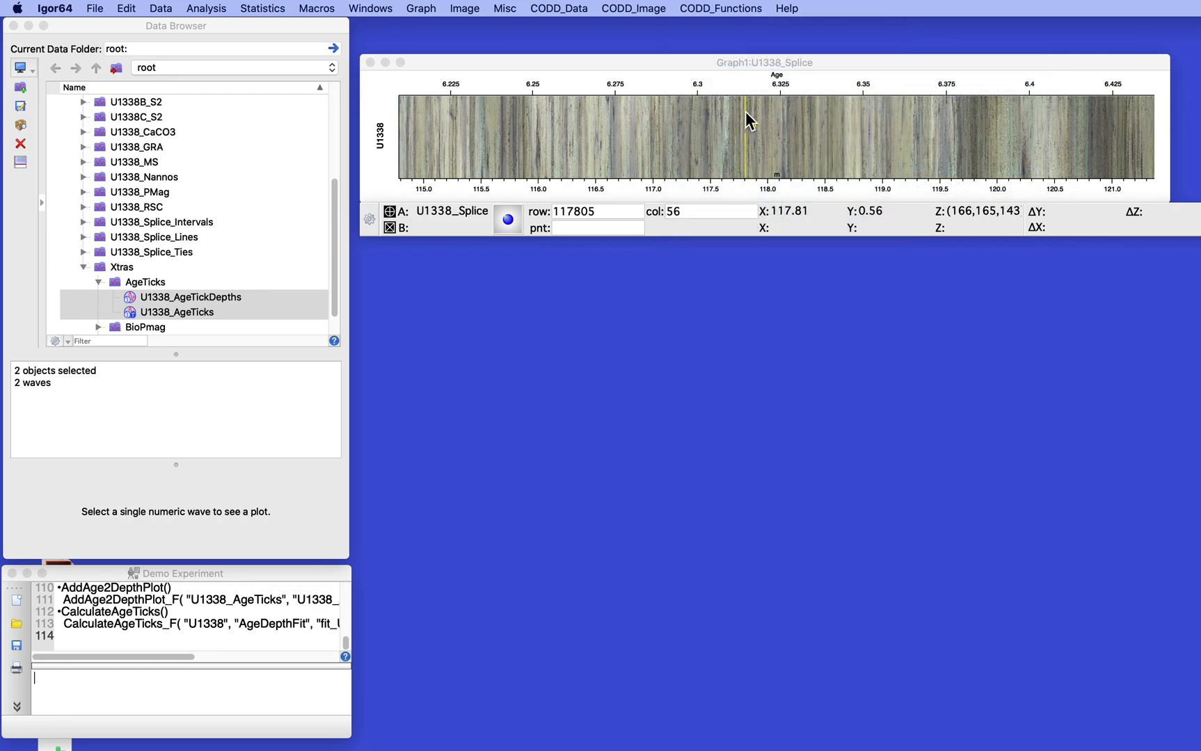
{"action": "left_click_drag", "start_coordinate": [752, 124], "coordinate": [513, 135]}
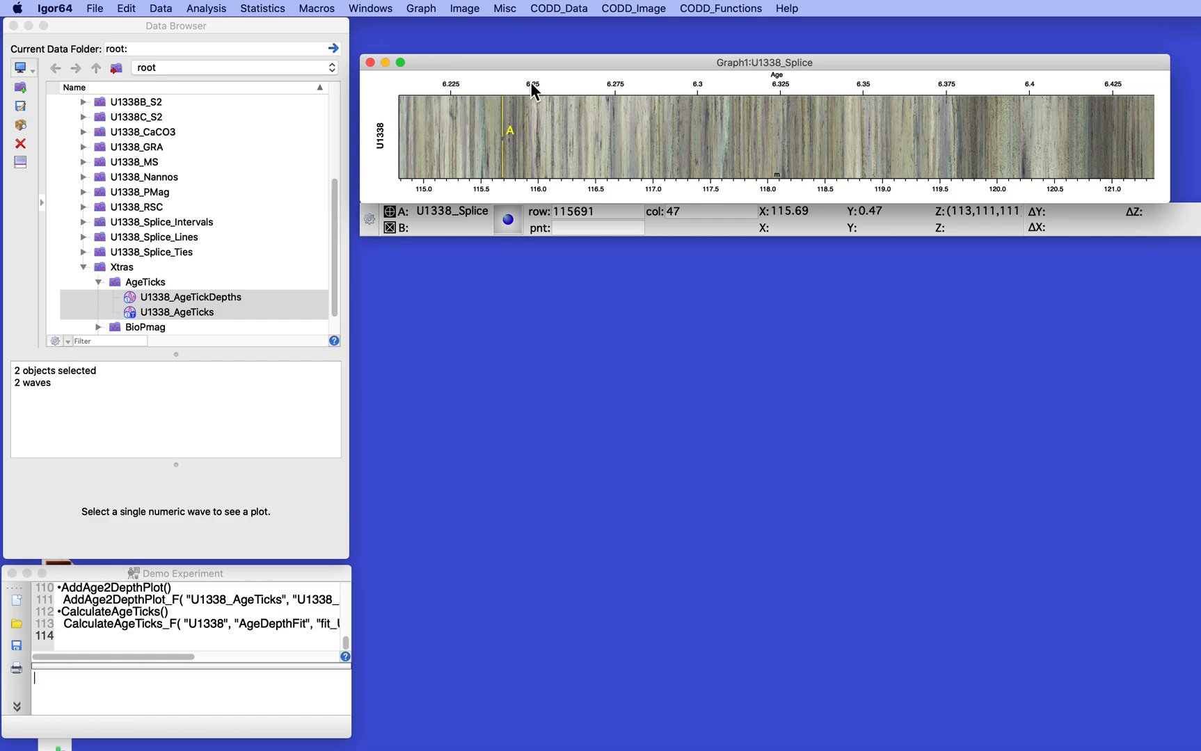
Step: Recalculate the U1338 age ticks at 0.001 Myr increments from AgeDepthFit, using fit_U1338_AgeWv and fit_U1338_DepthWv
{"action": "left_click", "coordinate": [646, 8]}
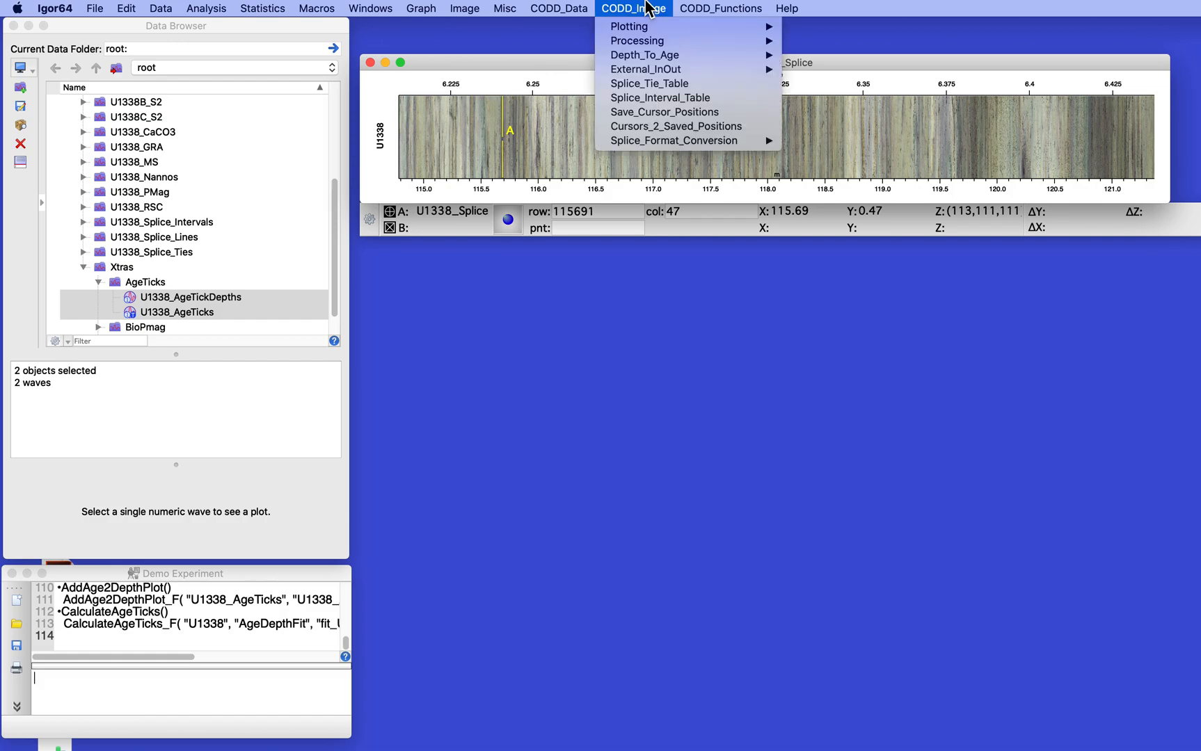
{"action": "mouse_move", "coordinate": [647, 69]}
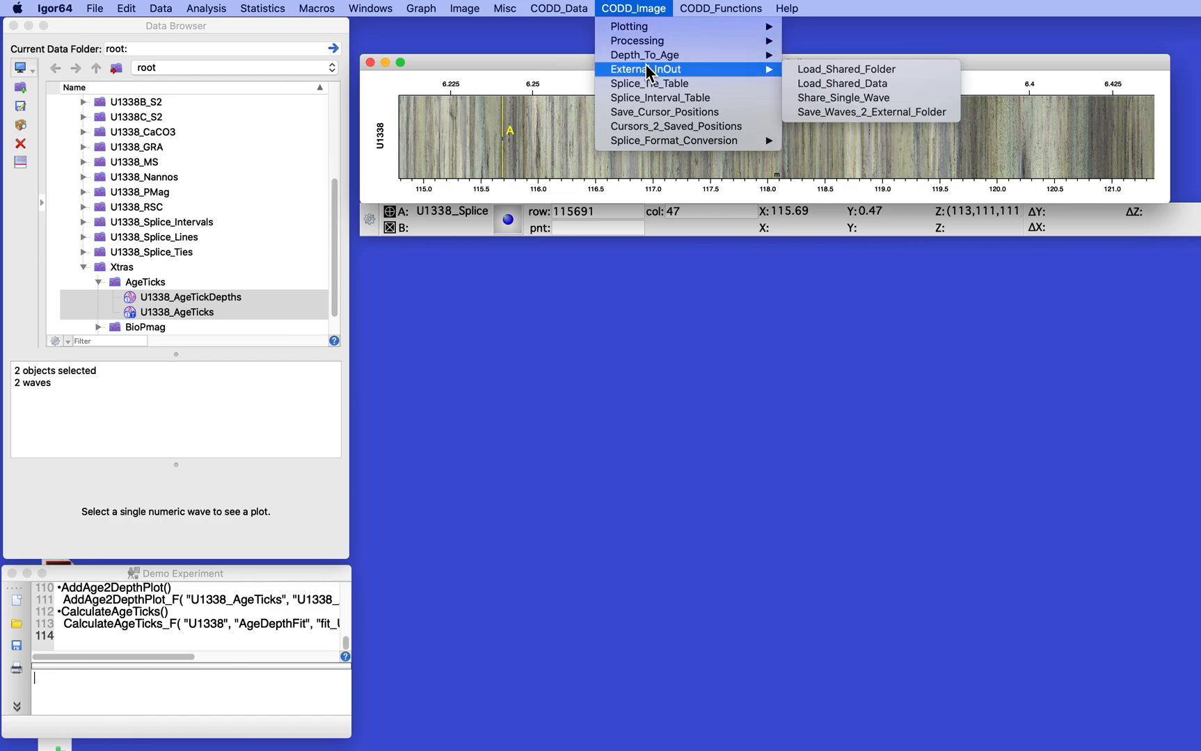
{"action": "left_click", "coordinate": [846, 110]}
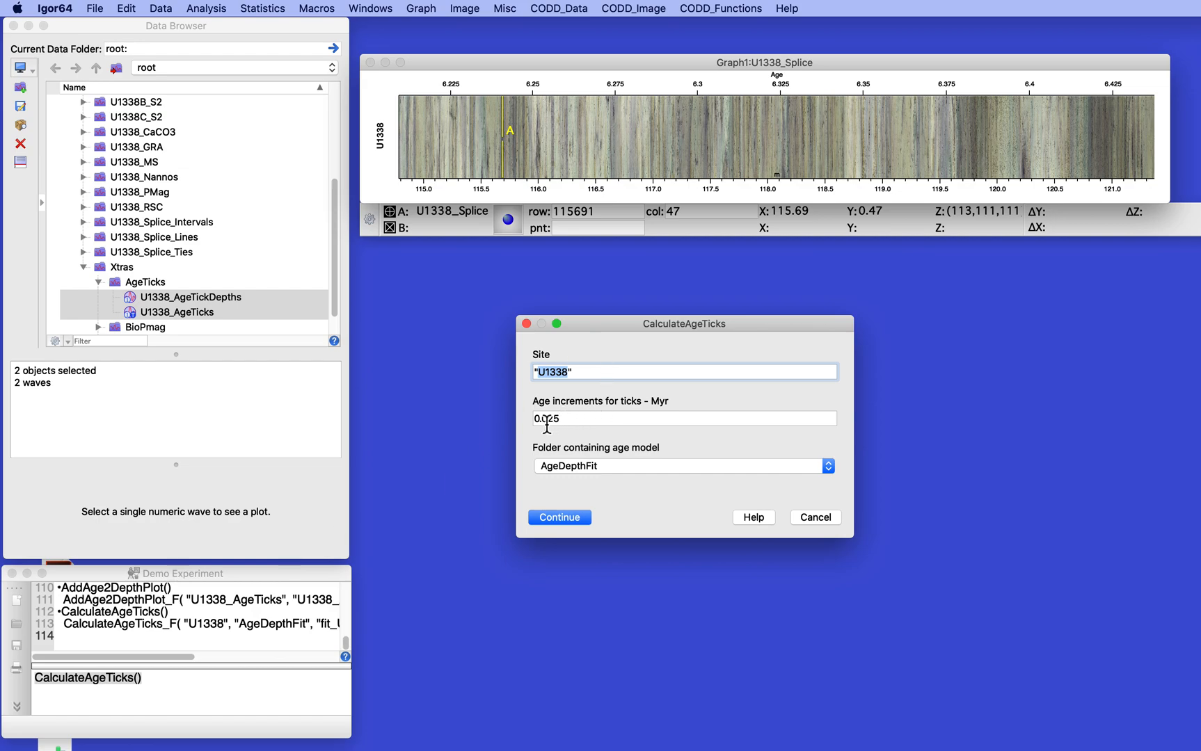
{"action": "left_click_drag", "start_coordinate": [548, 422], "coordinate": [579, 421]}
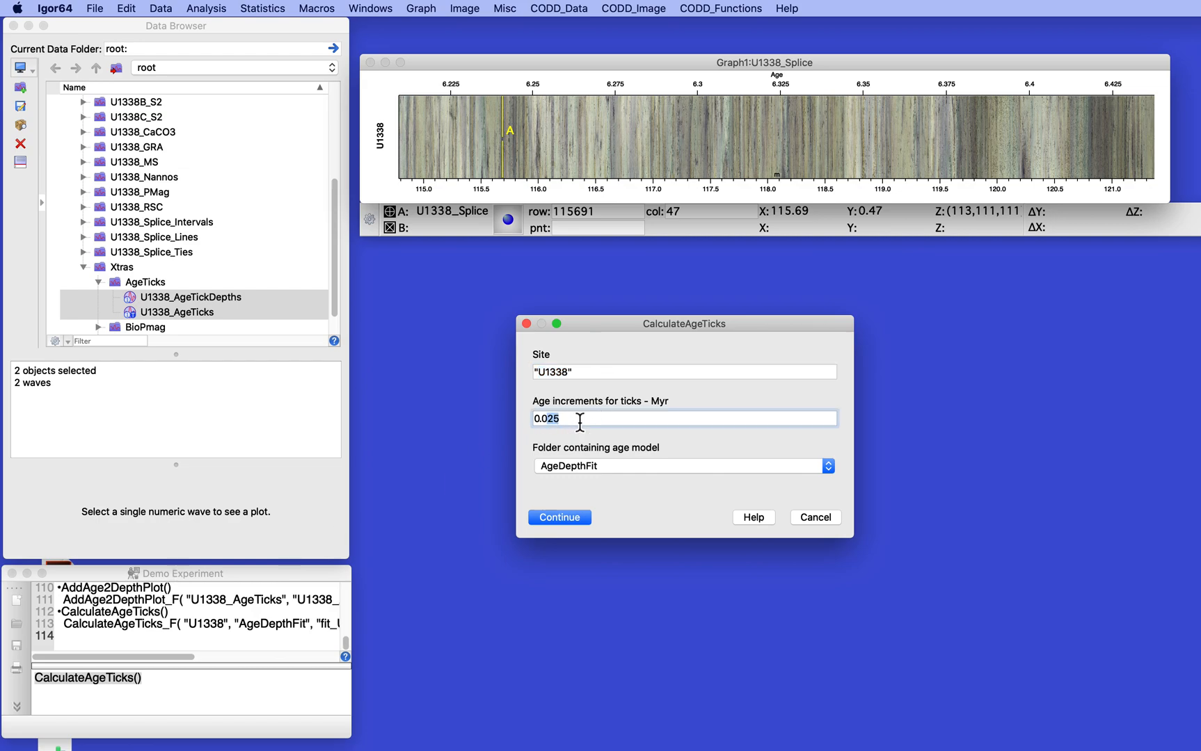
{"action": "type", "text": "01"}
{"action": "key", "text": "Return"}
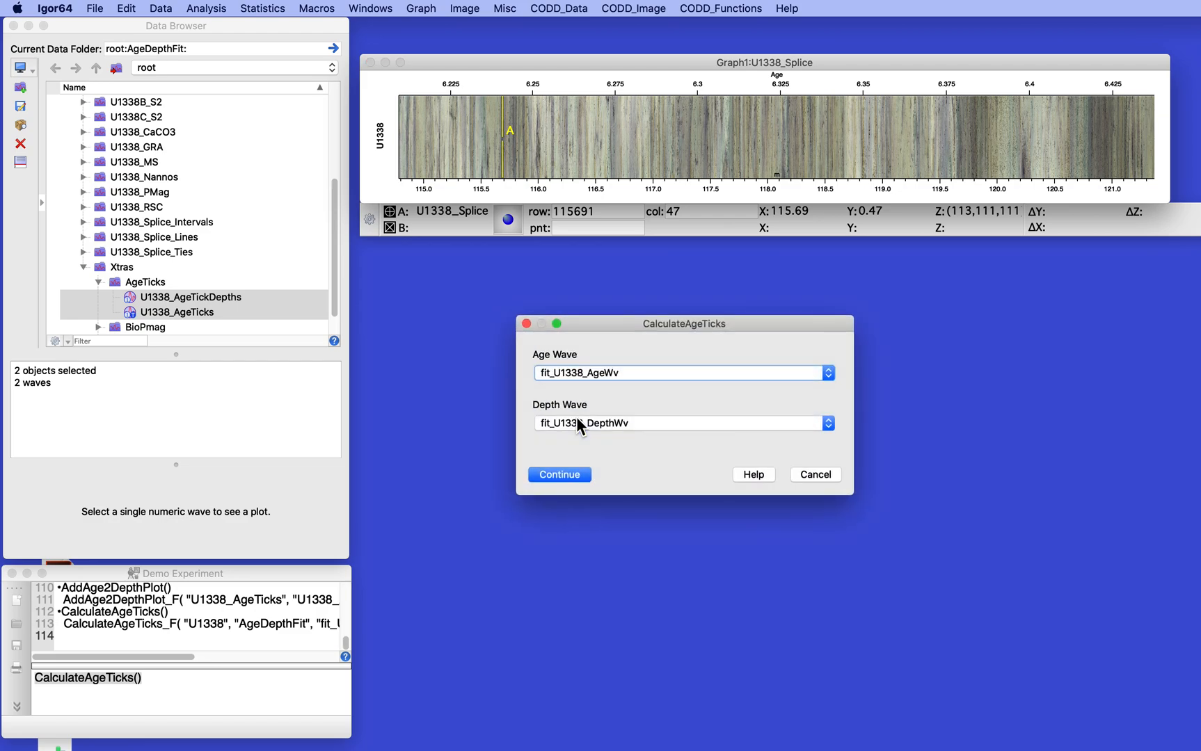
{"action": "left_click", "coordinate": [562, 464]}
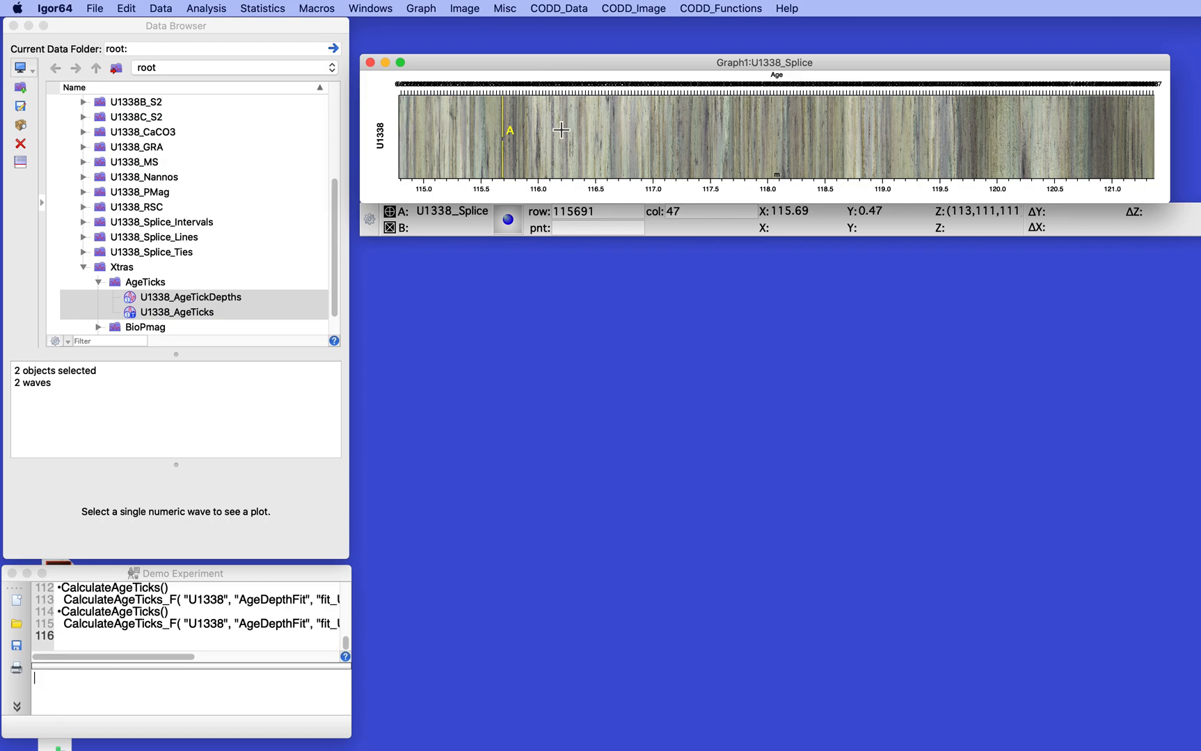
Step: Expand the graph horizontally around cursor A to the depth range from about 115.3 to 116.2 m
{"action": "left_click_drag", "start_coordinate": [458, 144], "coordinate": [558, 85]}
{"action": "left_click", "coordinate": [518, 121]}
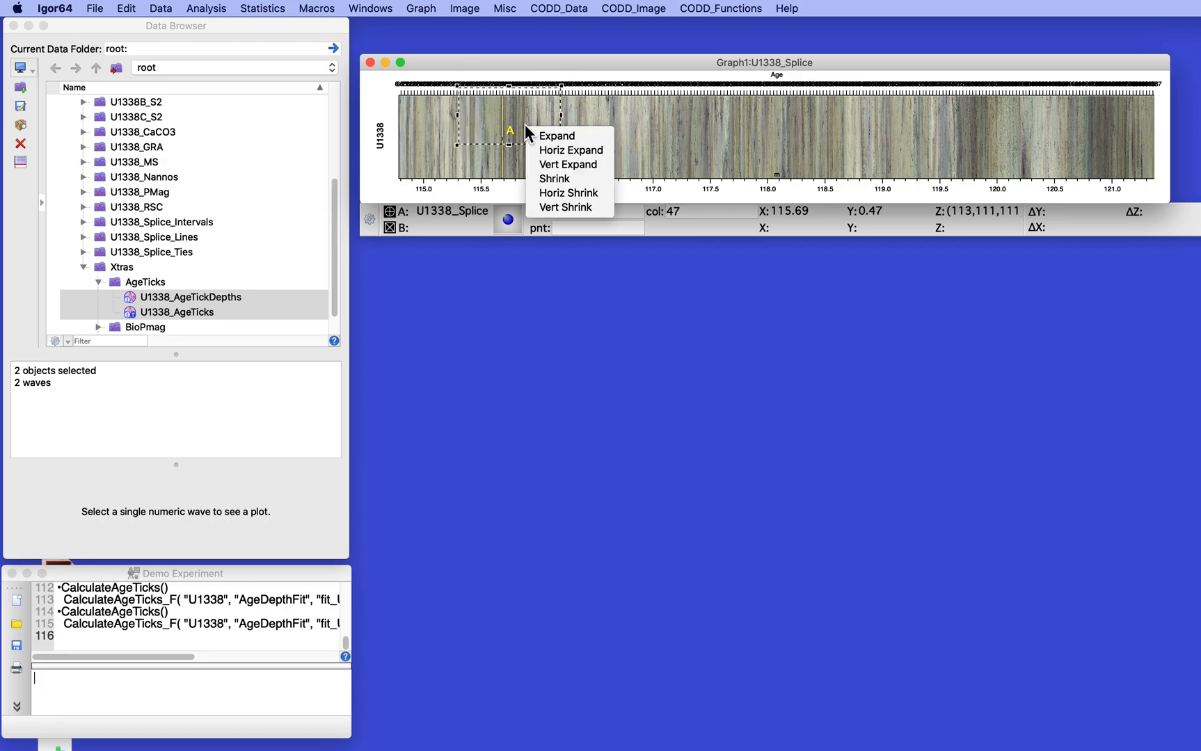
{"action": "left_click", "coordinate": [555, 148]}
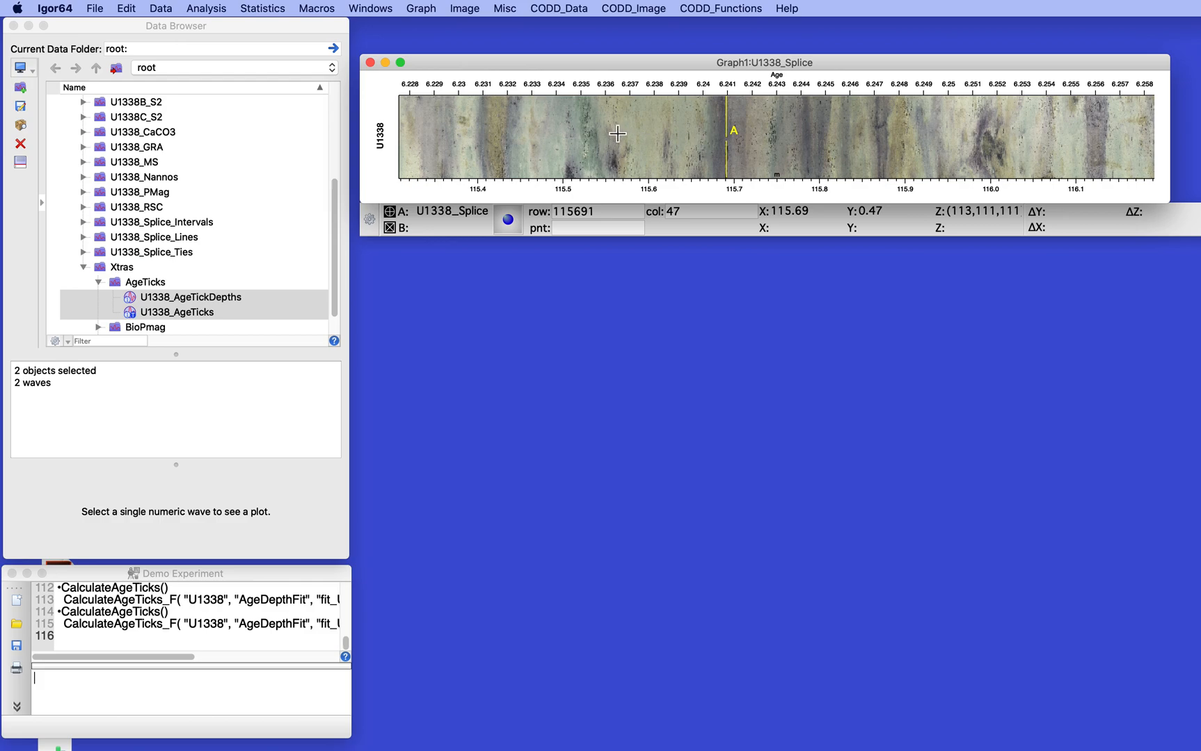
Step: Examine the arguments of the latest CalculateAgeTicks_F call in the command history
{"action": "scroll", "coordinate": [147, 639], "scroll_direction": "right", "scroll_amount": 10}
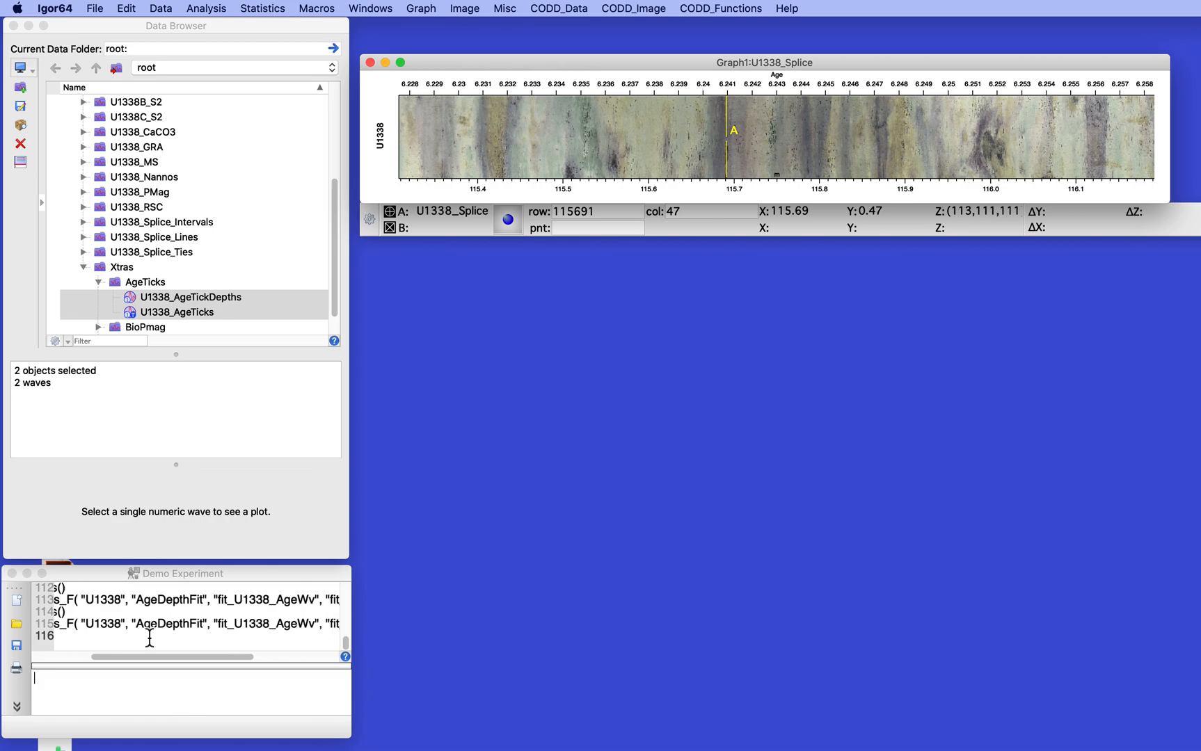